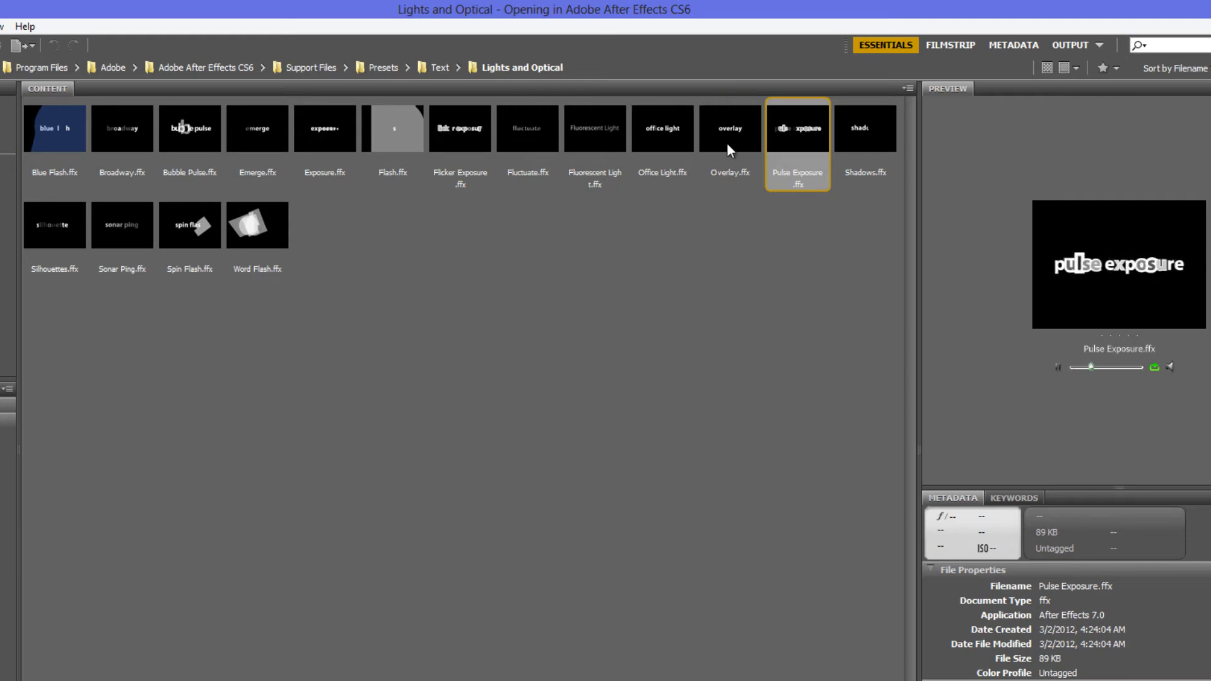
Preview the Office Light, Shadows and Flicker Exposure presets in the Lights and Optical folder
click(654, 133)
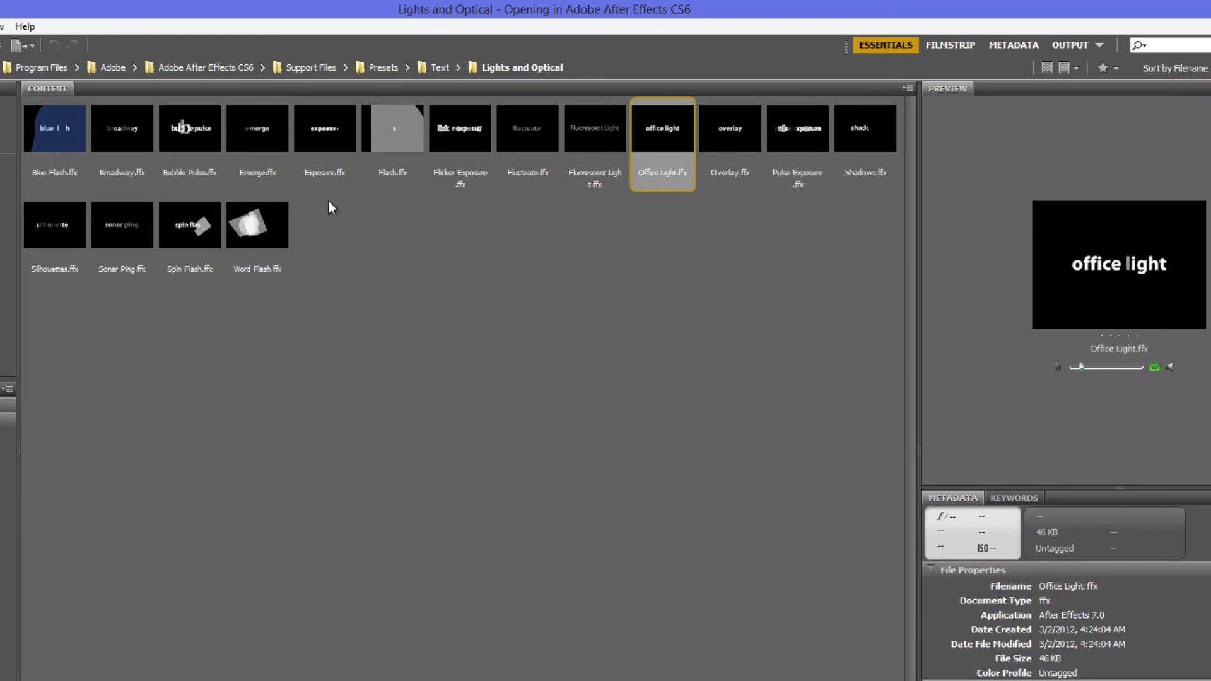
click(873, 137)
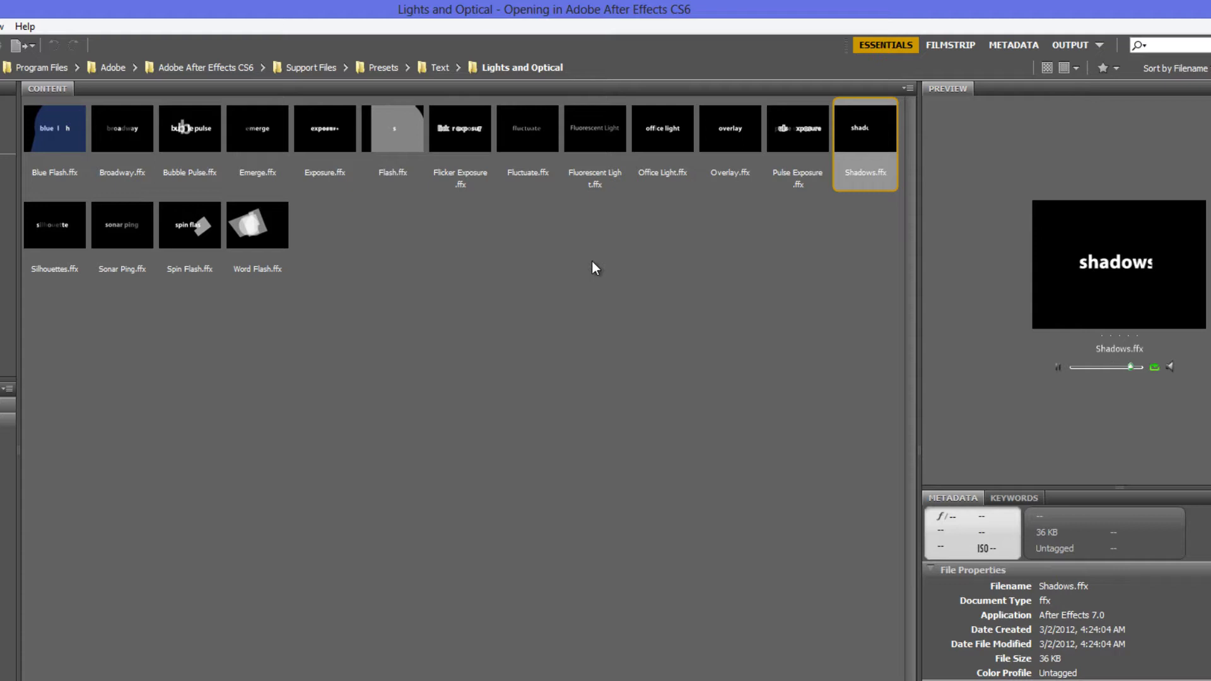
click(461, 127)
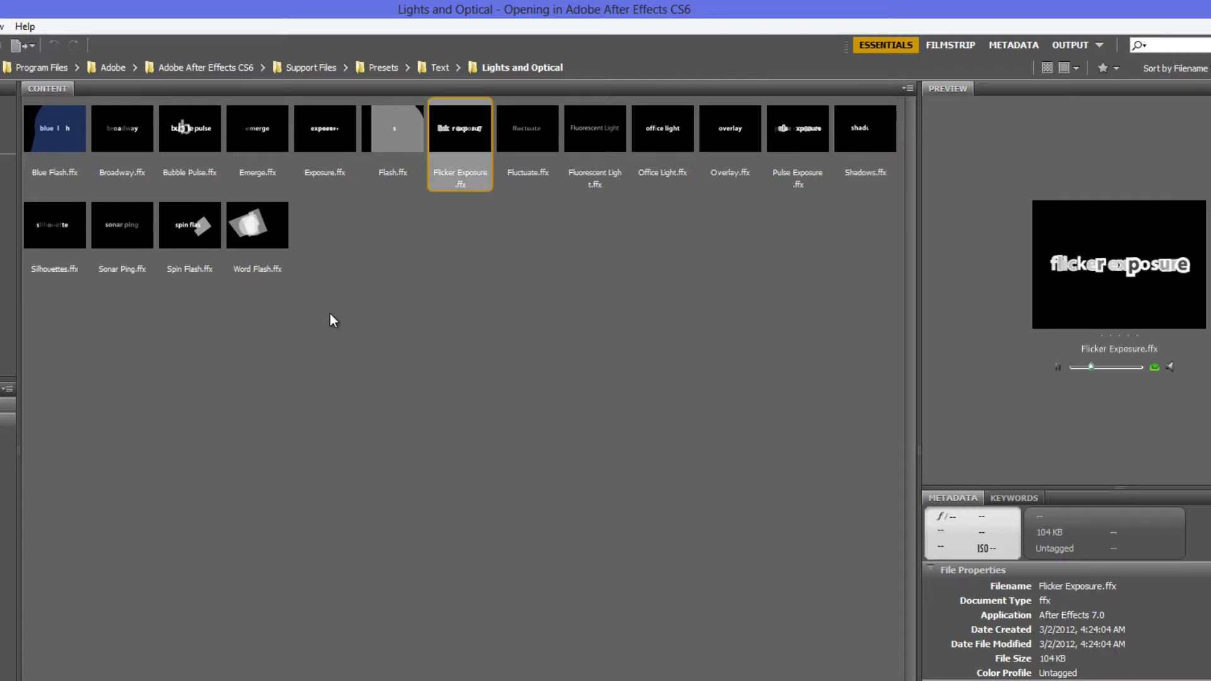
Open the Mechanical folder, preview Algorithm Loop, Bad Reception and Pistons, then return to Text
click(436, 67)
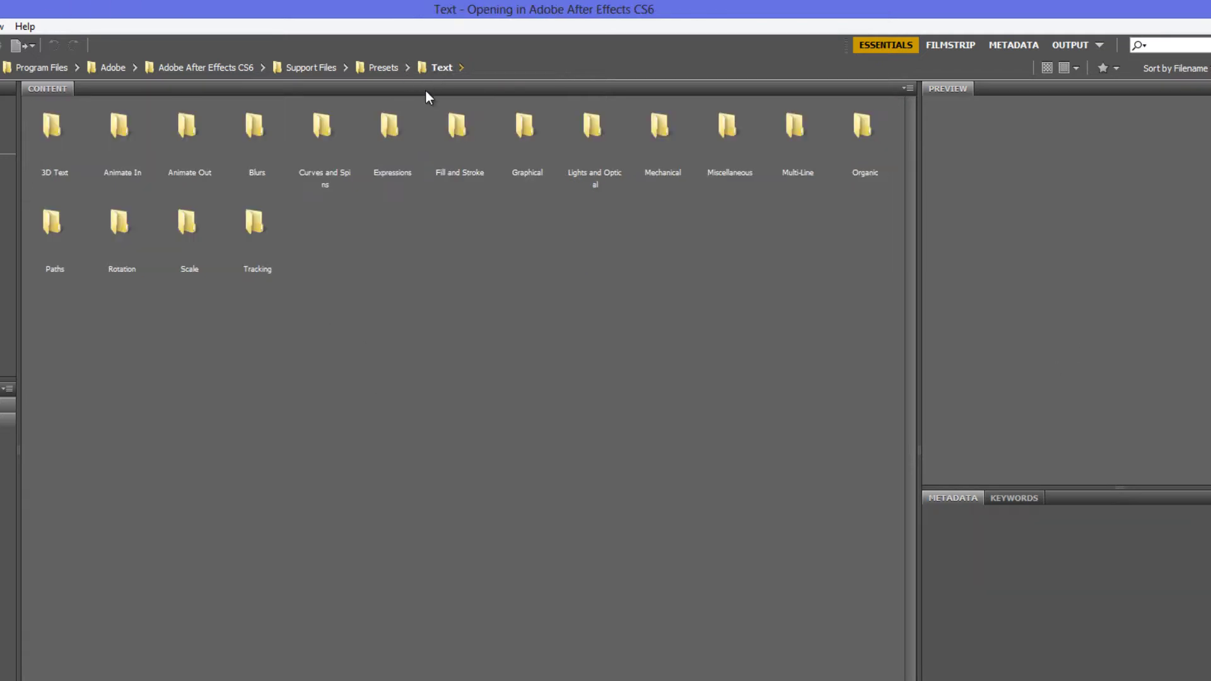
double_click(666, 132)
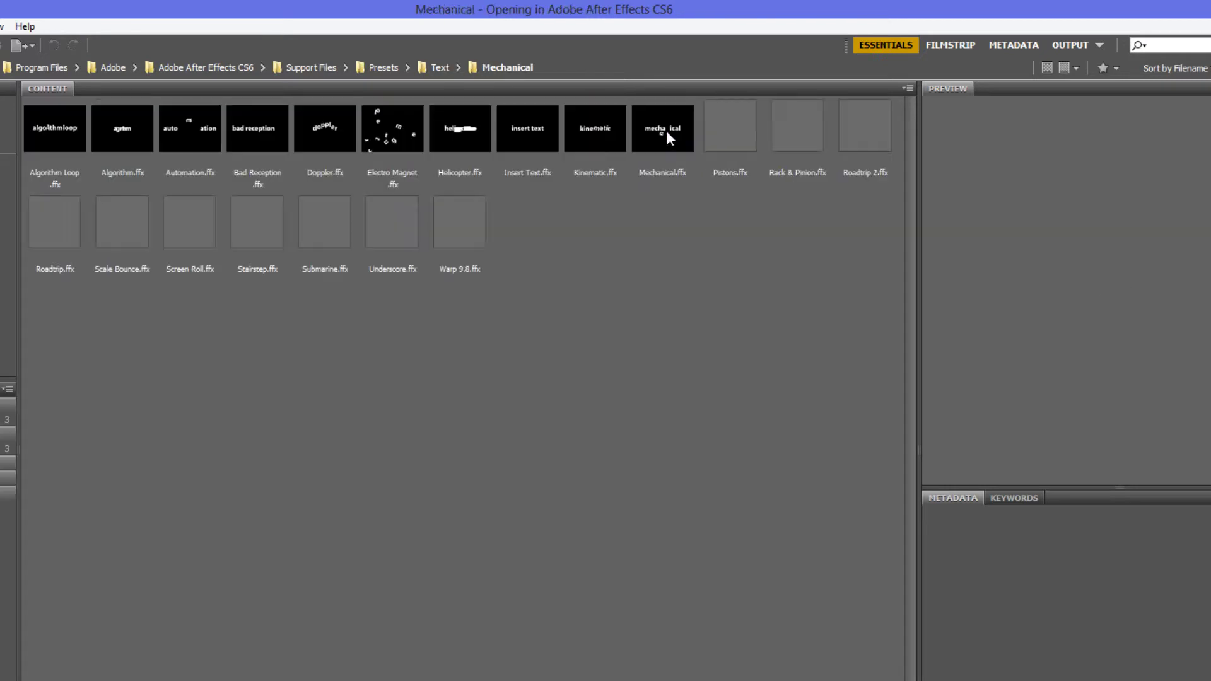
click(52, 135)
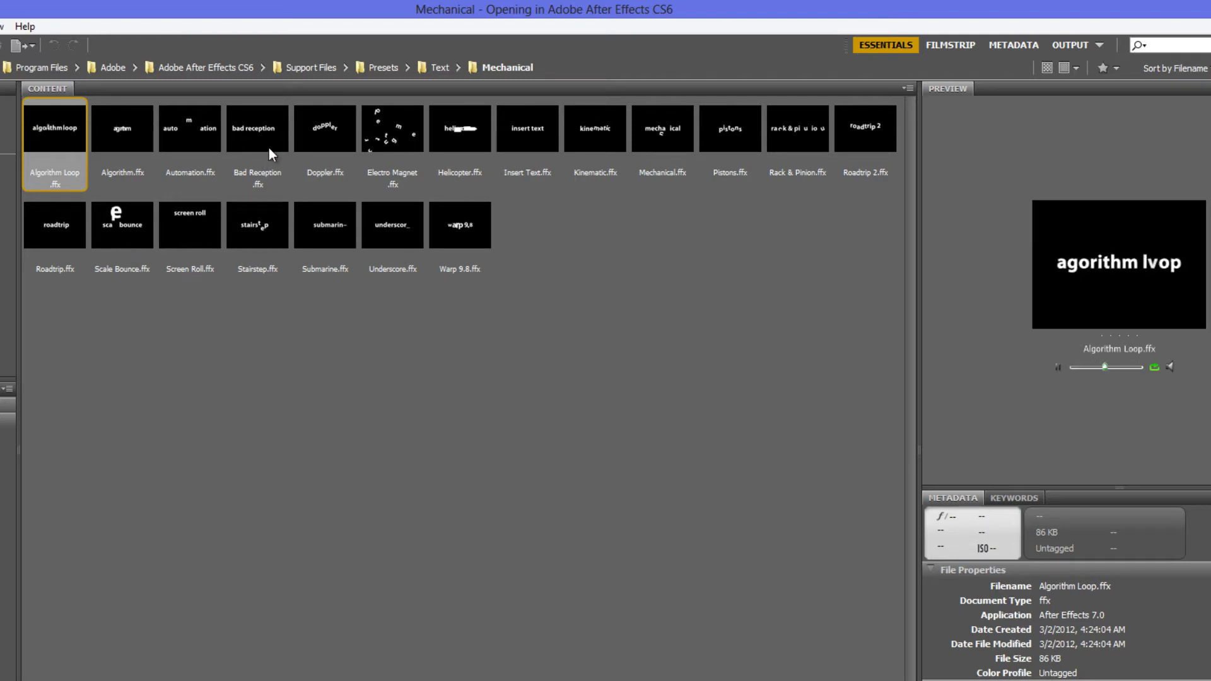
click(272, 130)
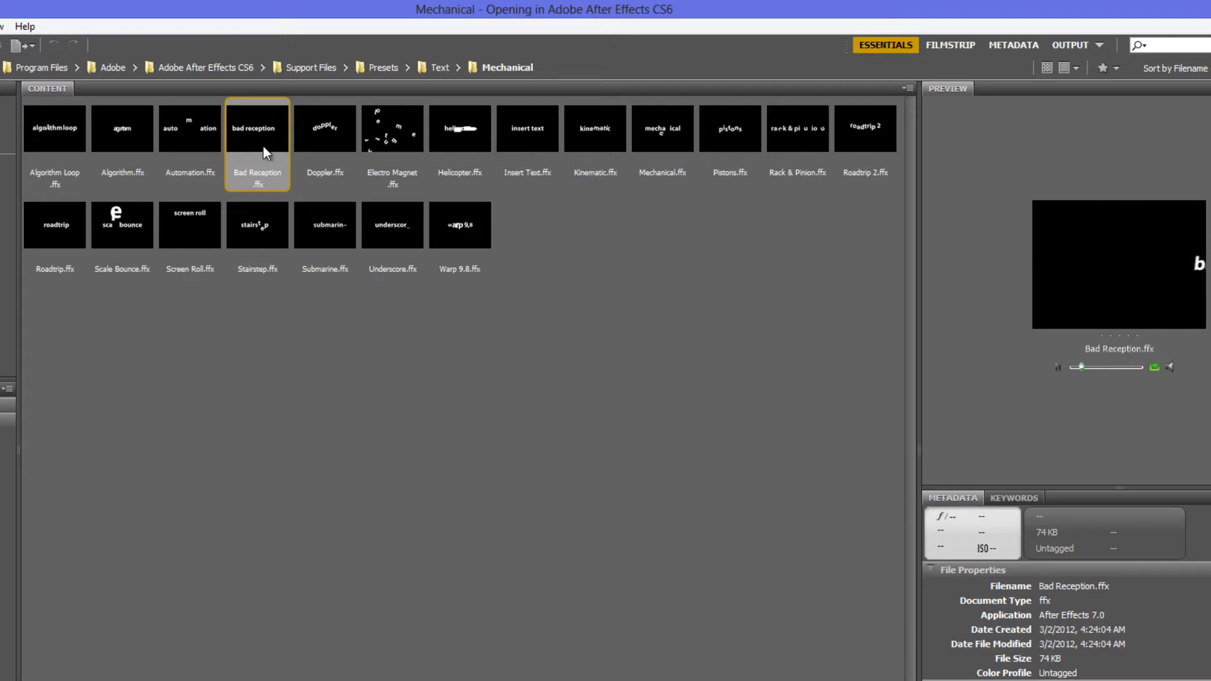
click(723, 140)
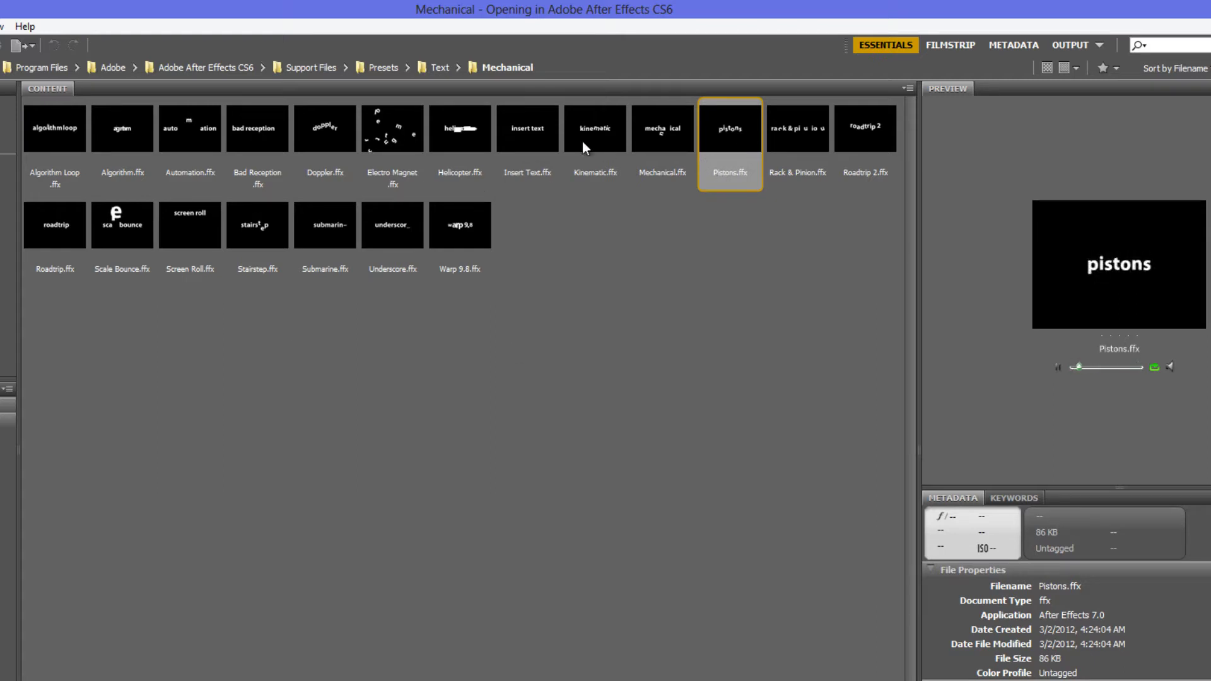
click(442, 68)
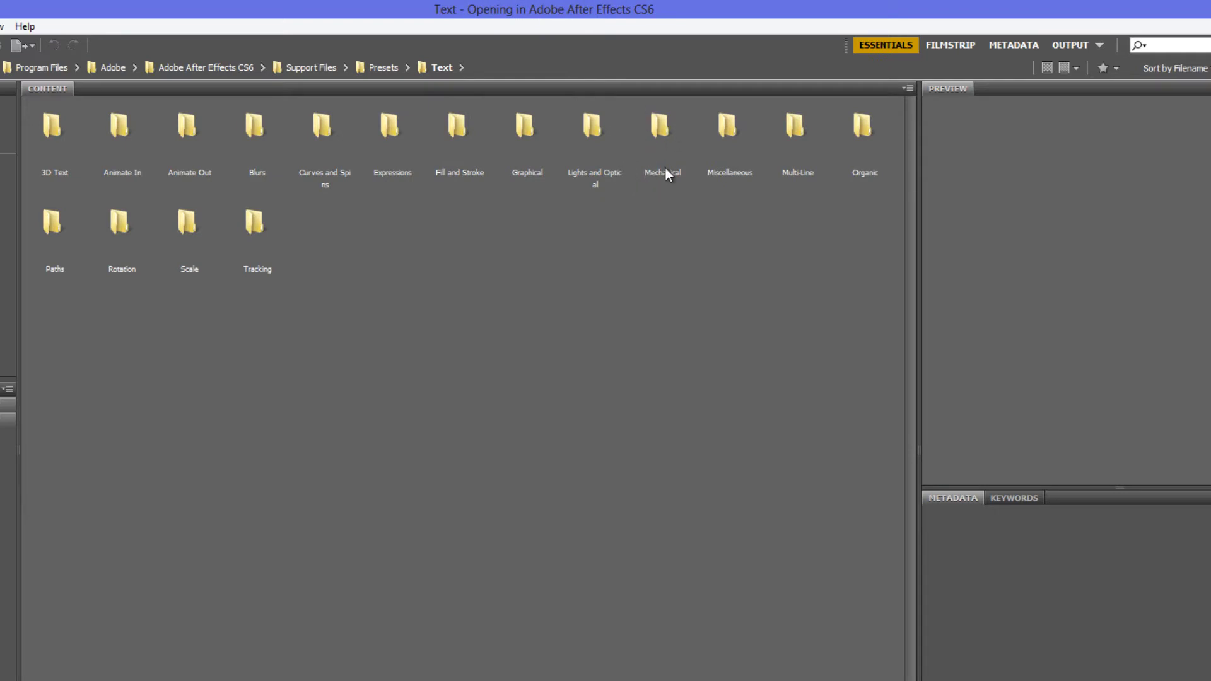
Open the Miscellaneous folder and preview the Back Flip and Elbow Room presets
double_click(728, 130)
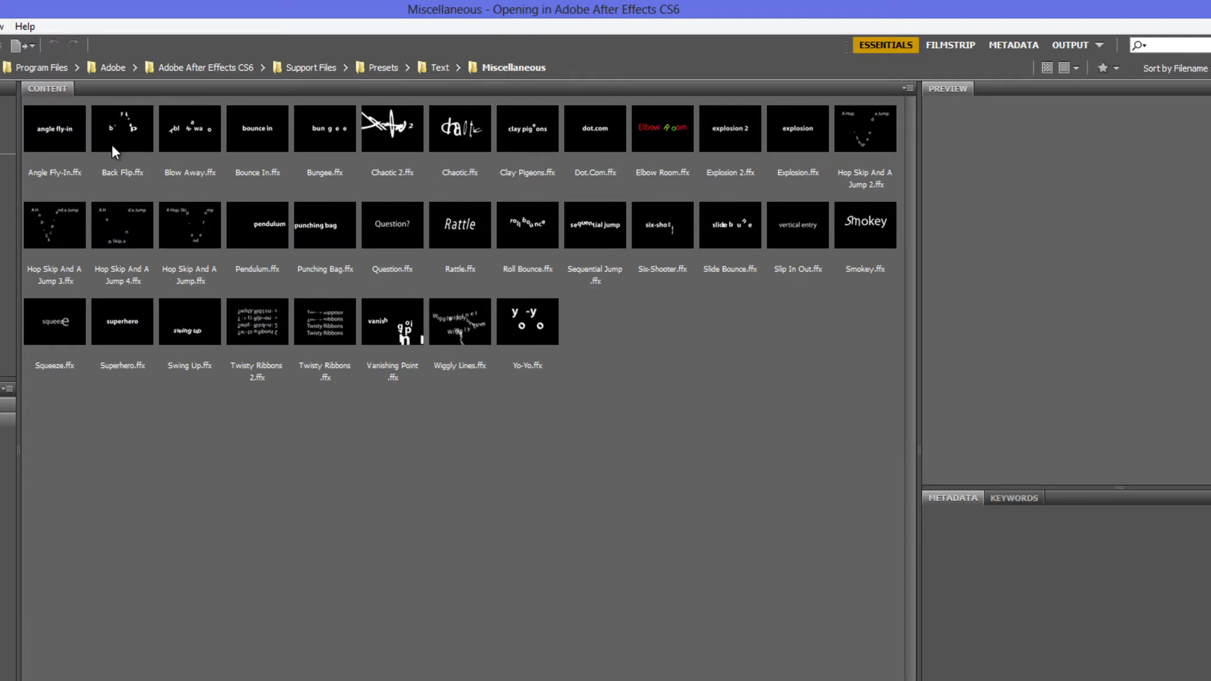
click(123, 141)
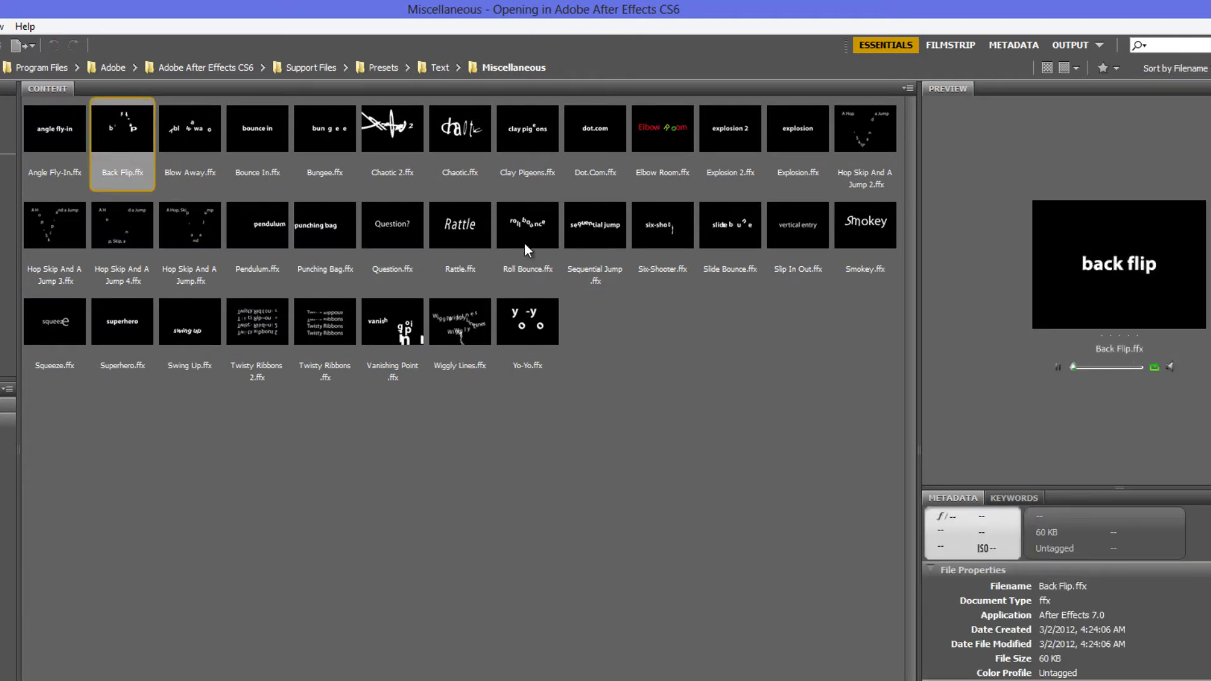
click(645, 135)
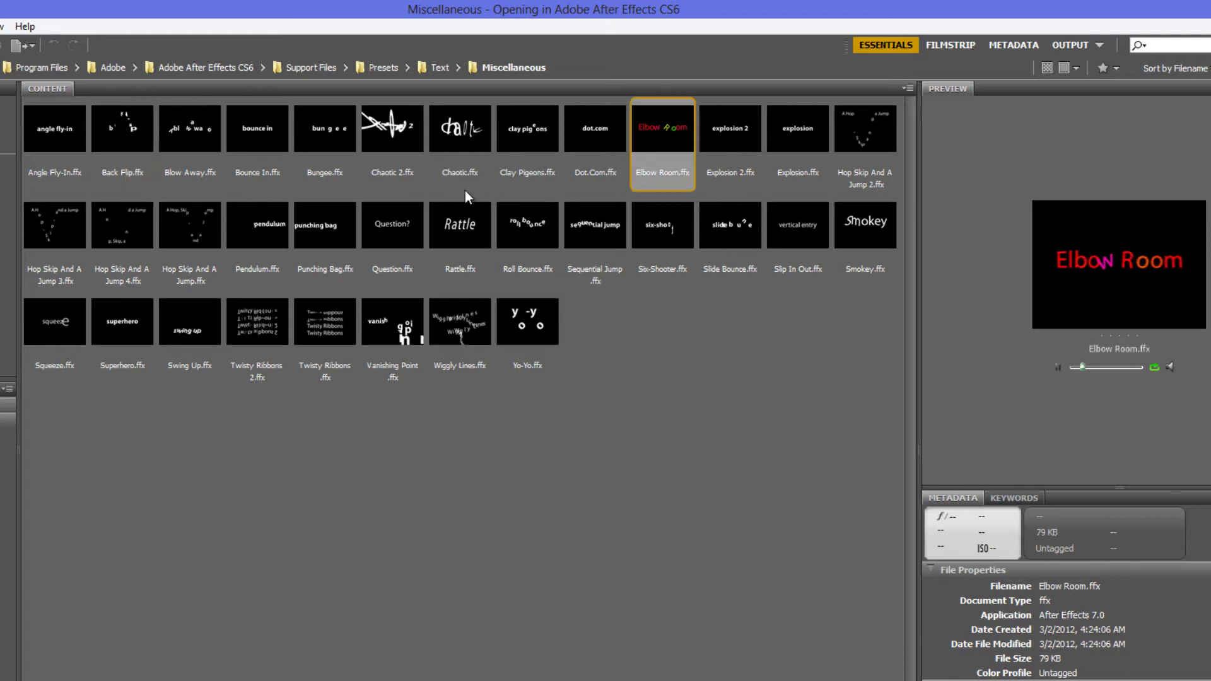
Open Multi-Line and preview Multi-Line Flip, Frontside - Backside and Data Stream, then return to Text
click(441, 67)
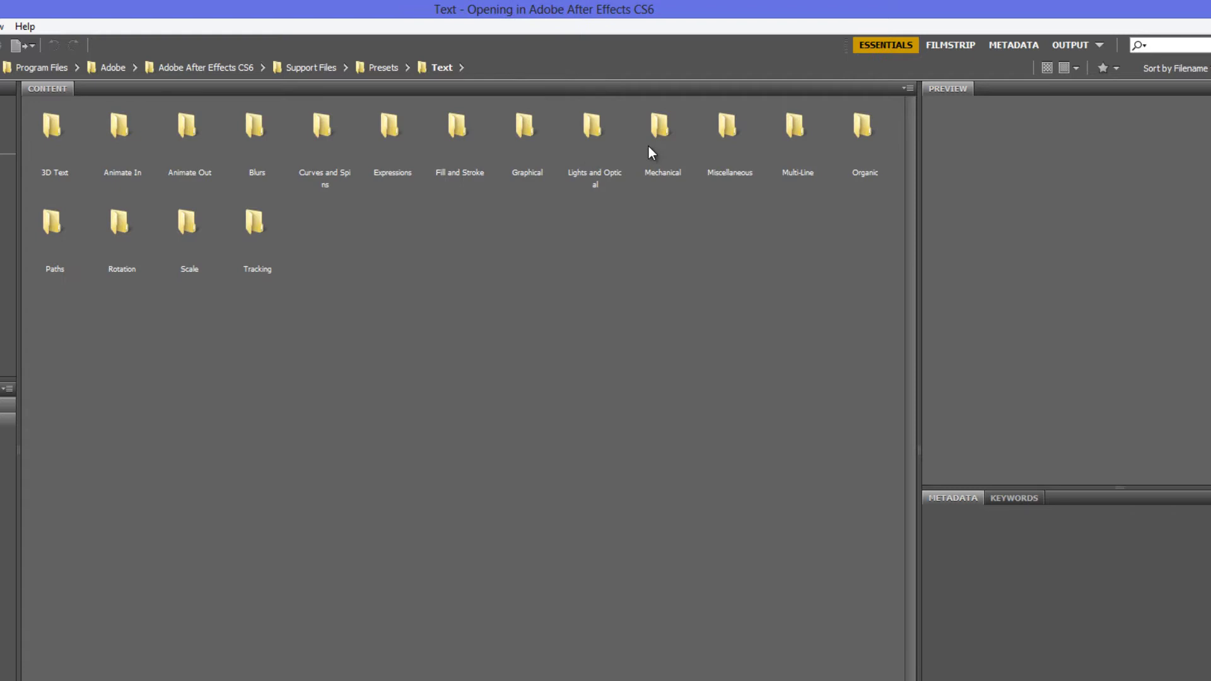
double_click(789, 129)
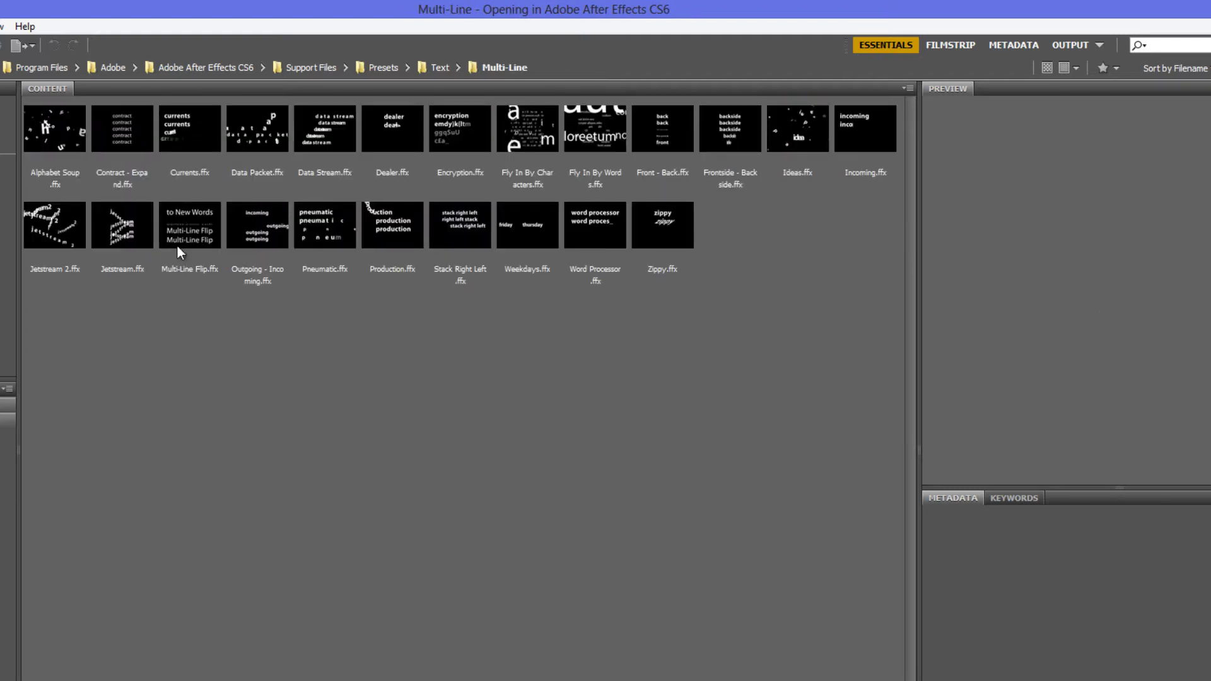
click(190, 233)
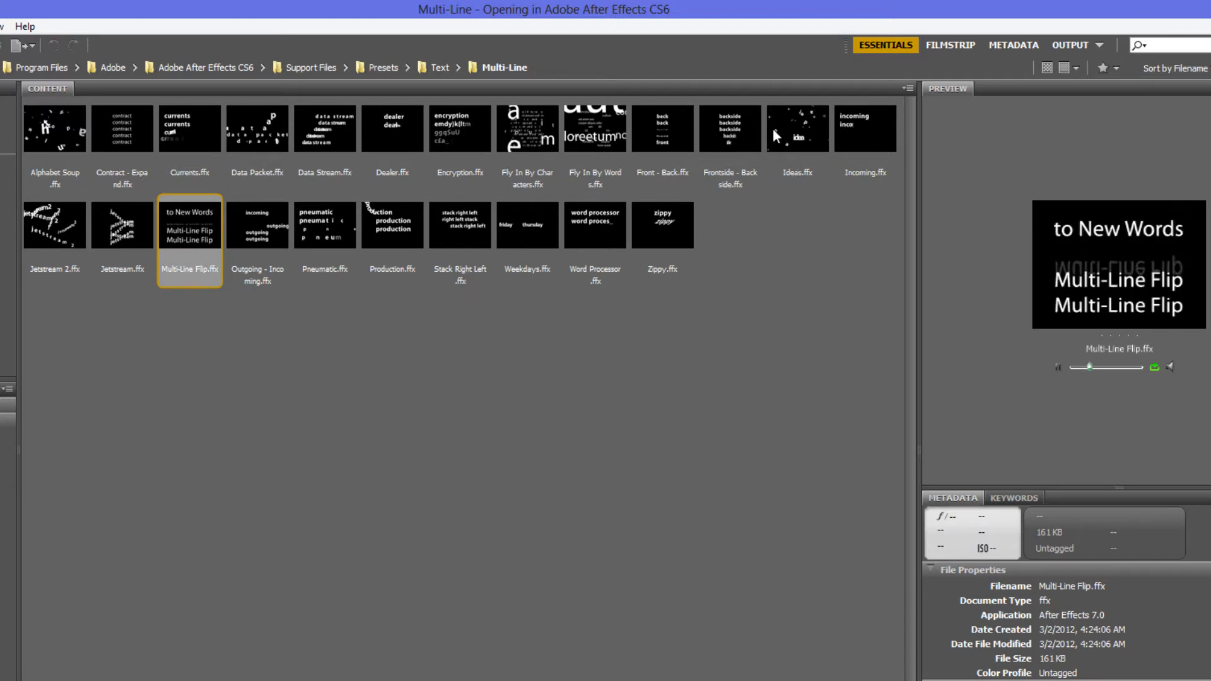
click(732, 133)
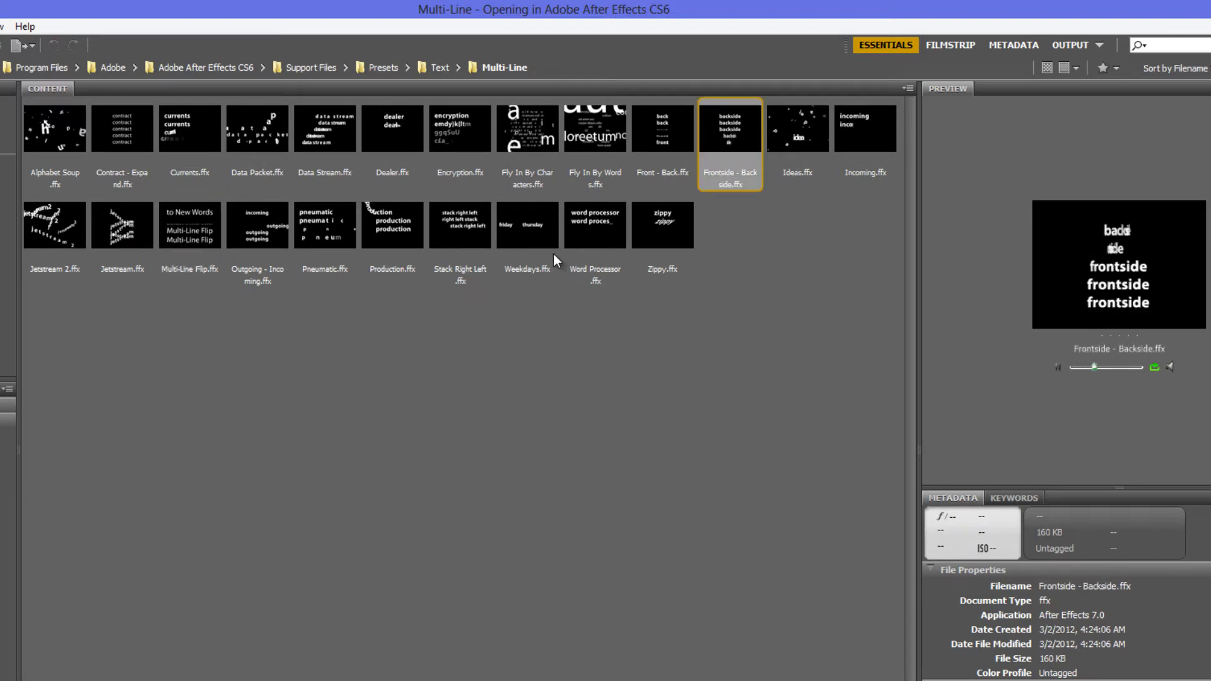
click(311, 108)
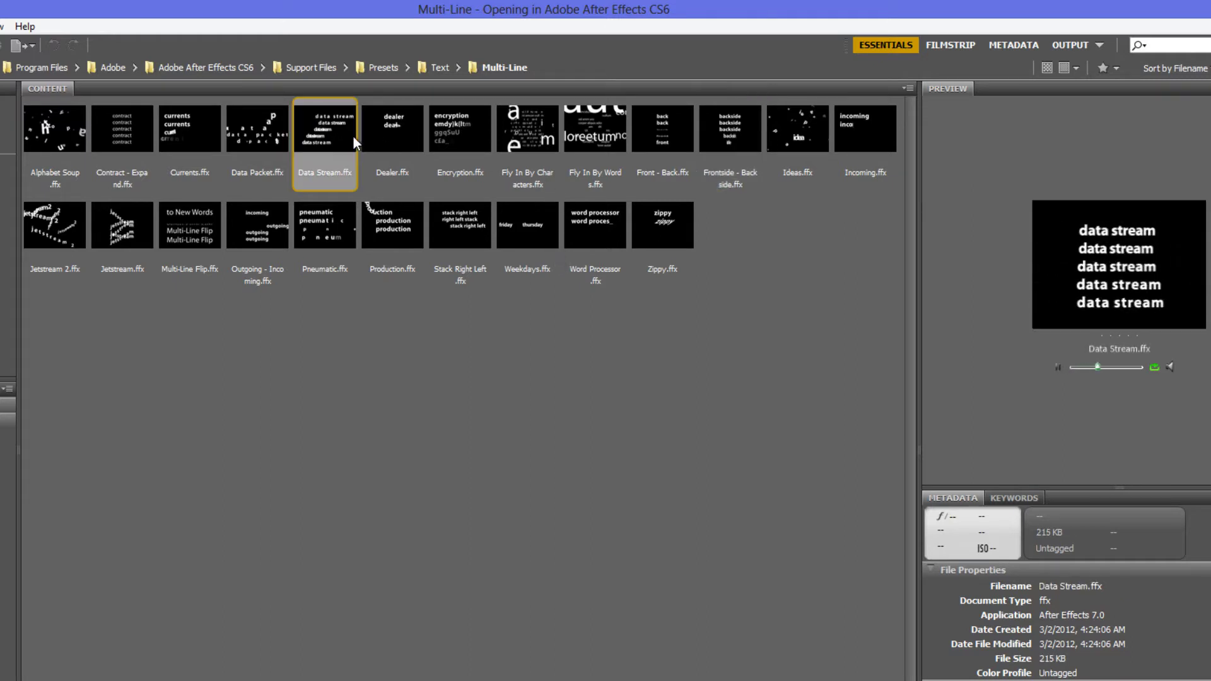
click(442, 67)
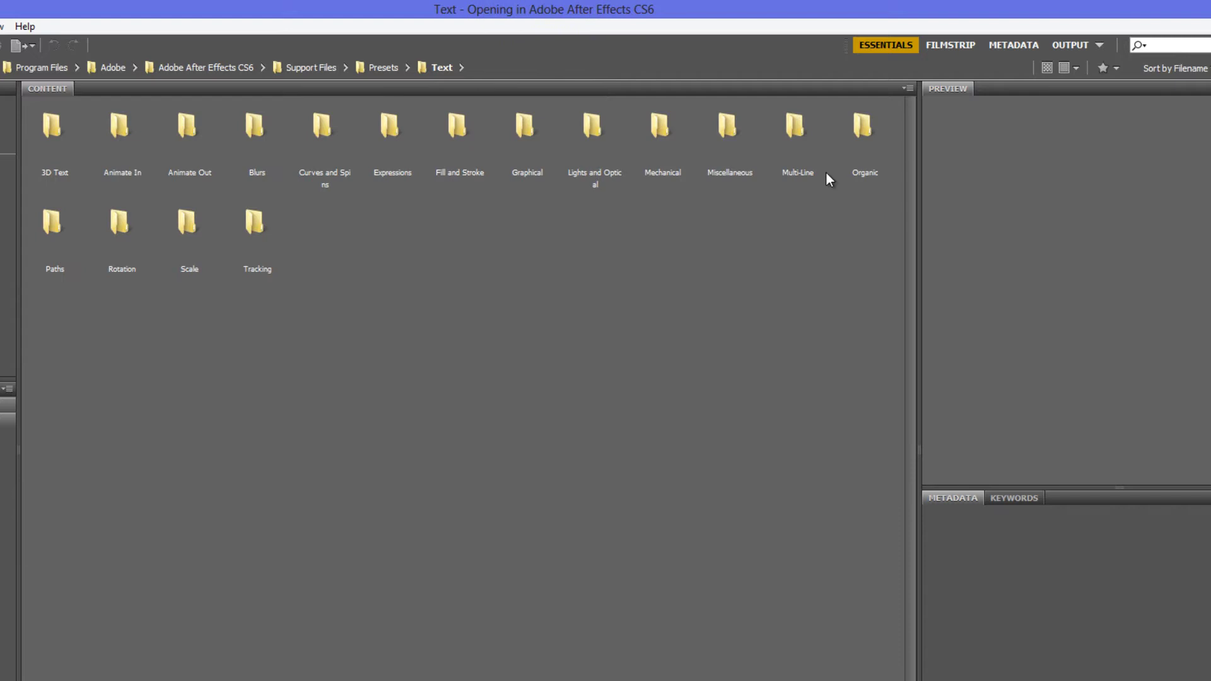
Open Organic and preview Labrador, Quiver and Tag Team, then clear selection and return to Text
double_click(860, 142)
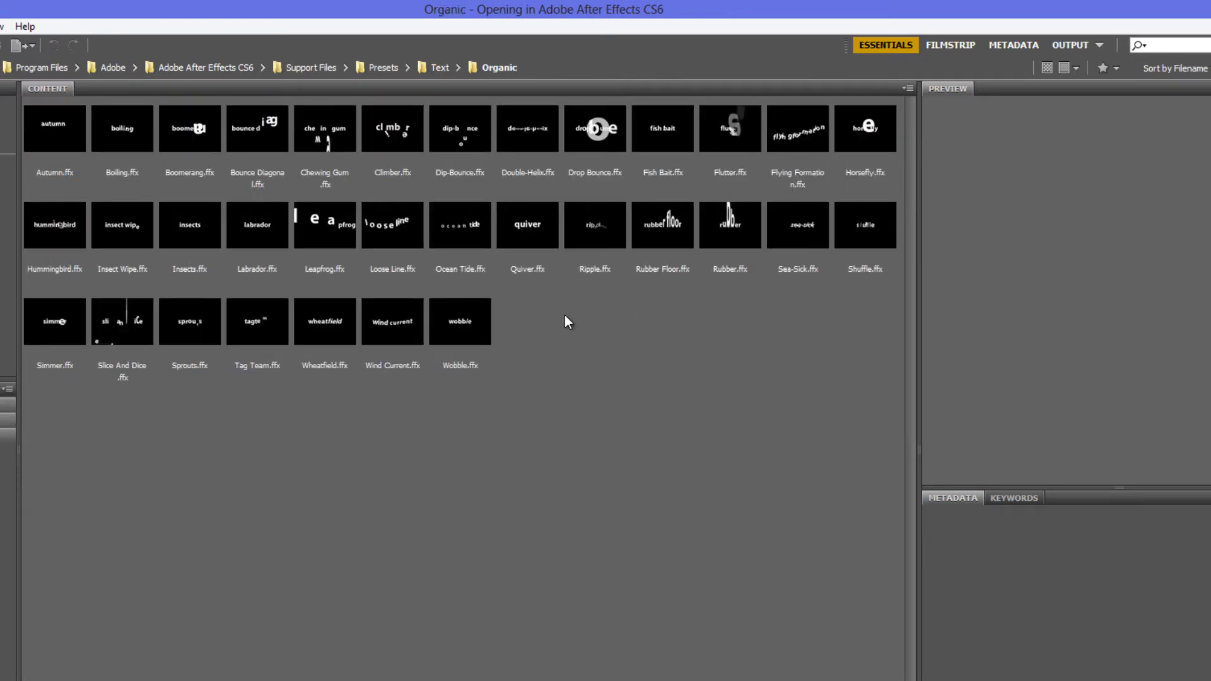
click(251, 228)
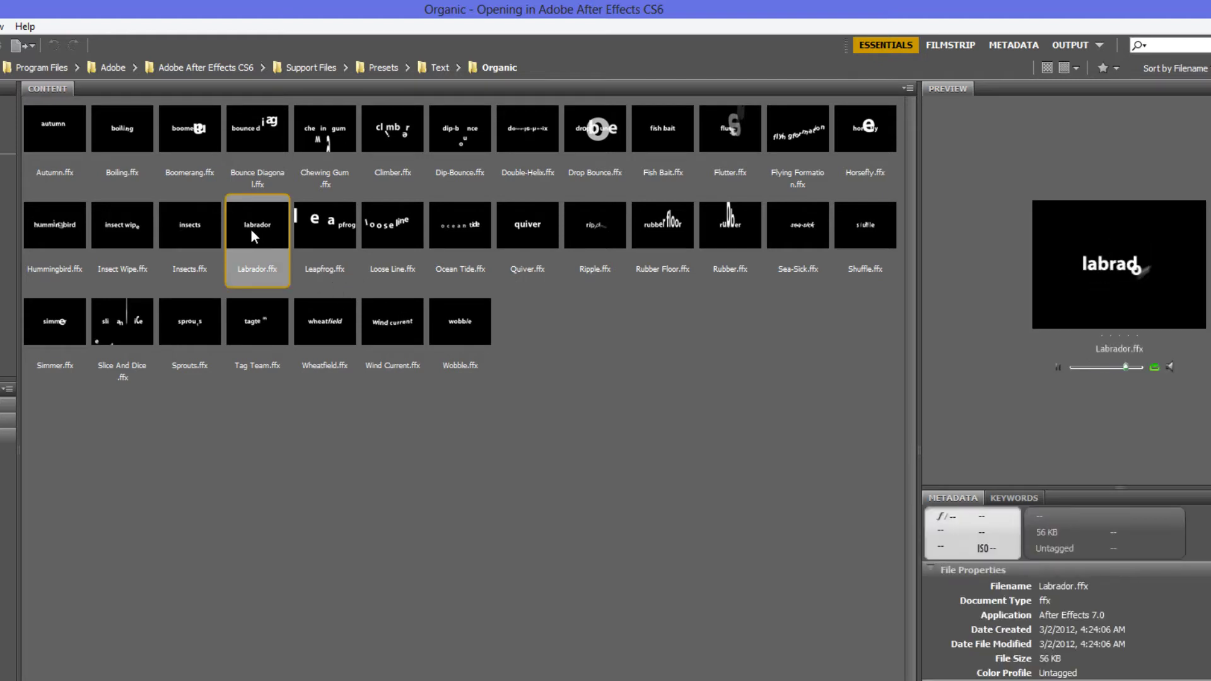
click(525, 226)
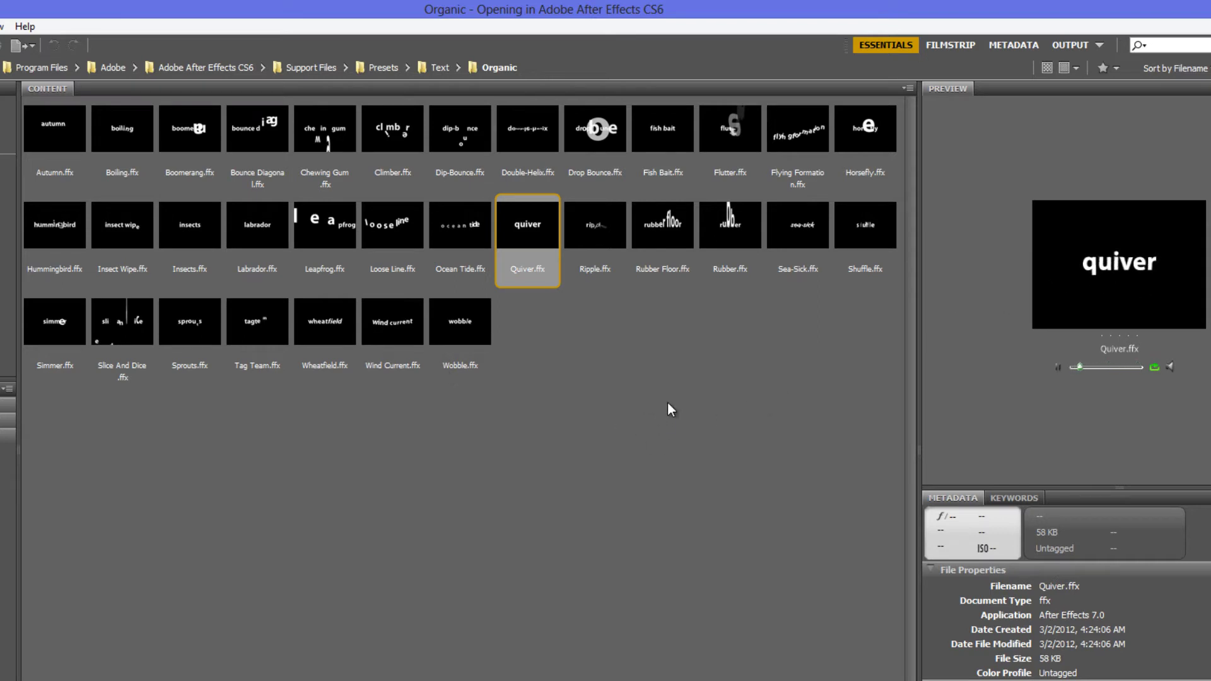
click(266, 334)
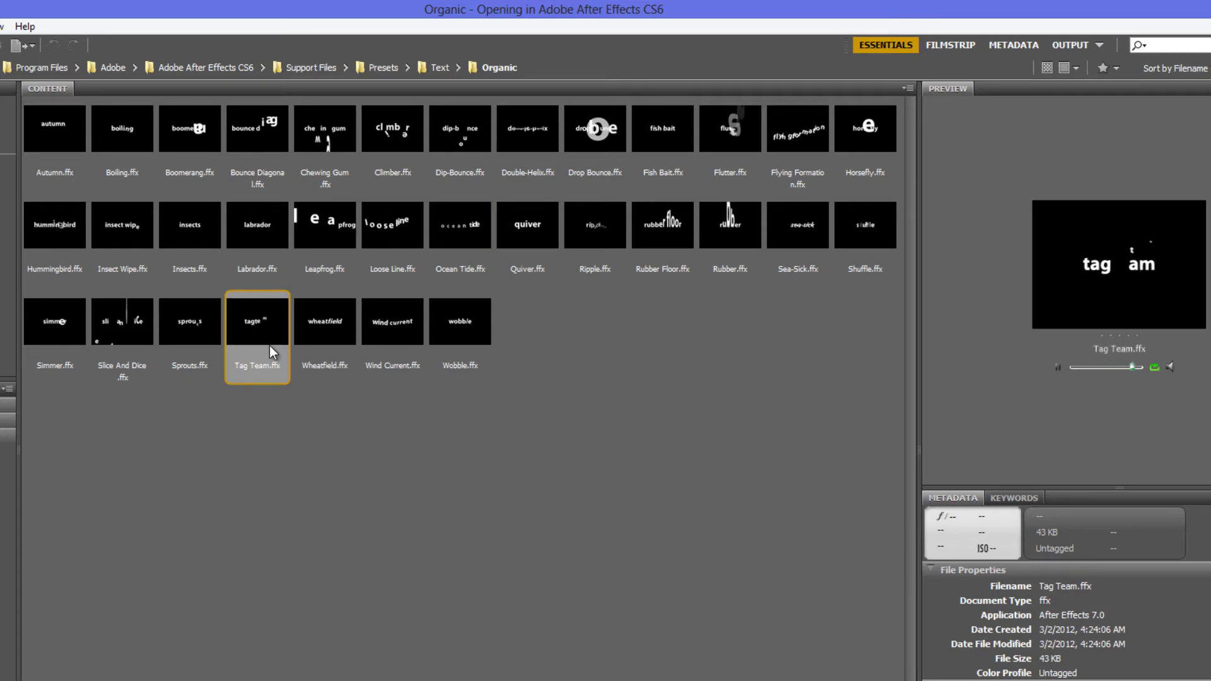
click(482, 397)
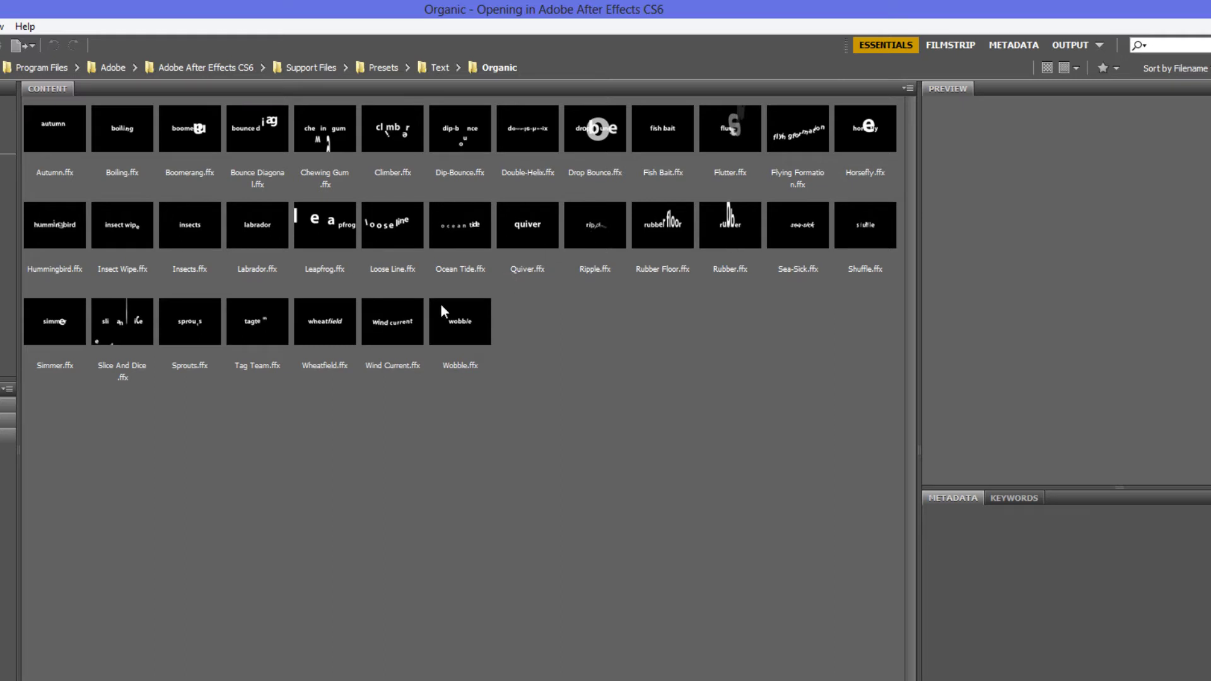
click(440, 67)
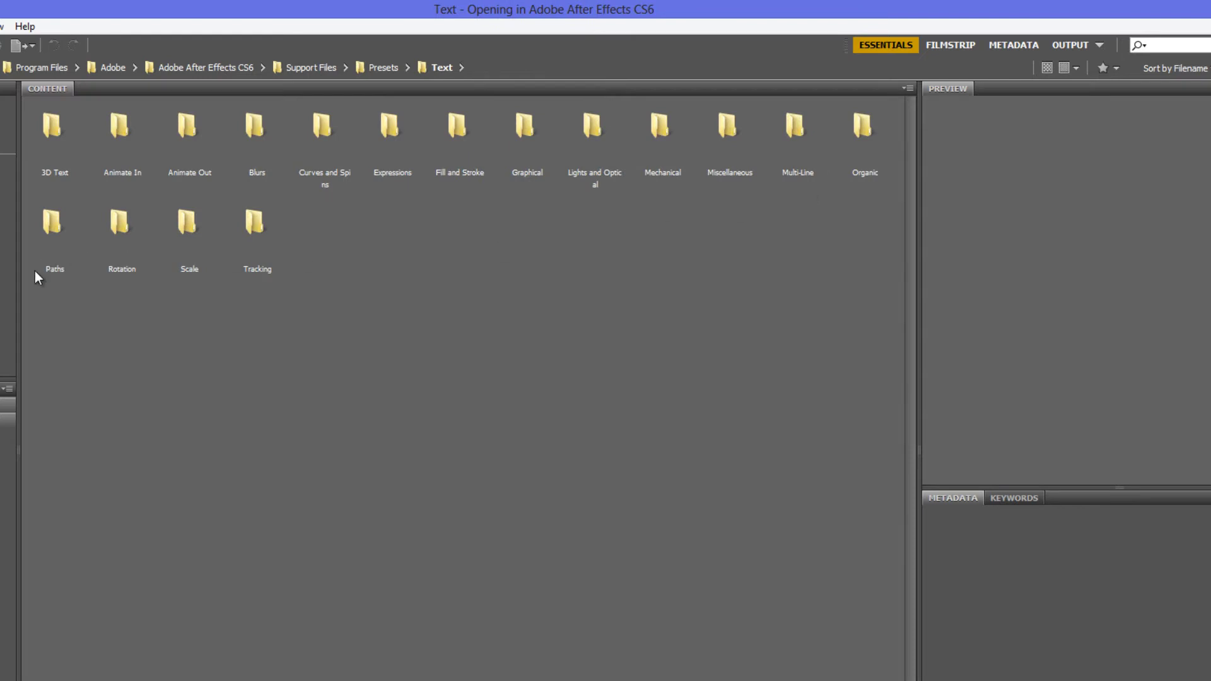
Open Paths and preview Balance, Spiral Long, Pipes, Centipede and Walk Of Stars, then return to Text
double_click(51, 218)
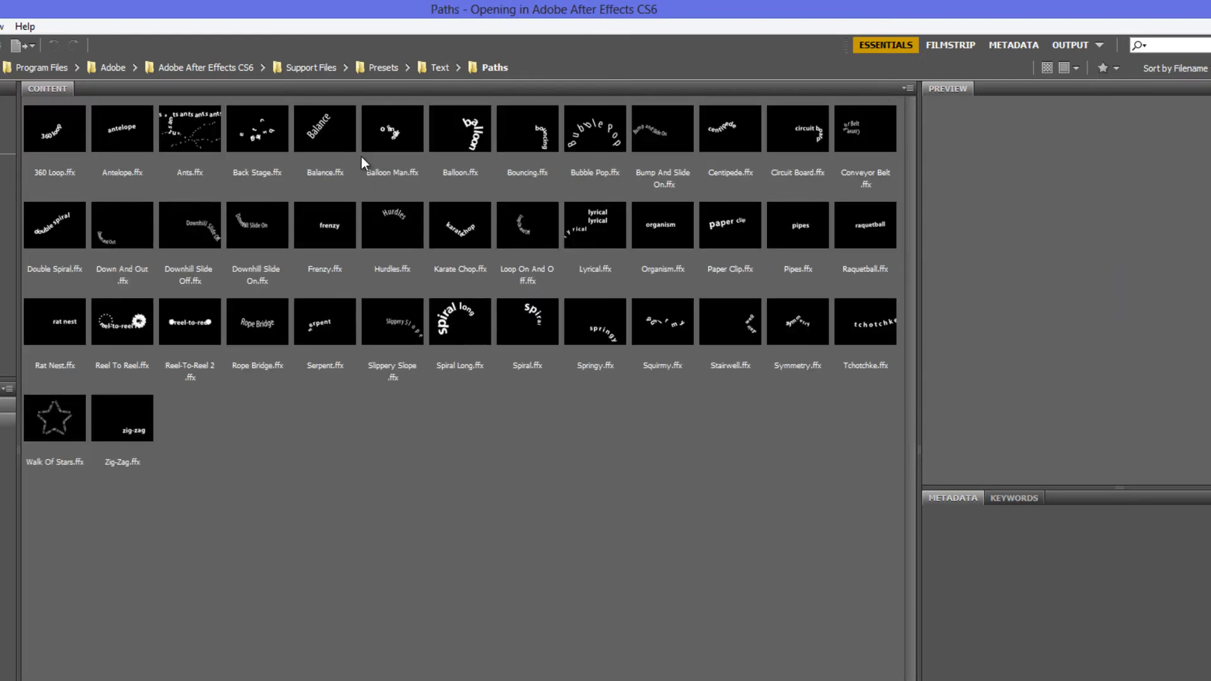
click(335, 135)
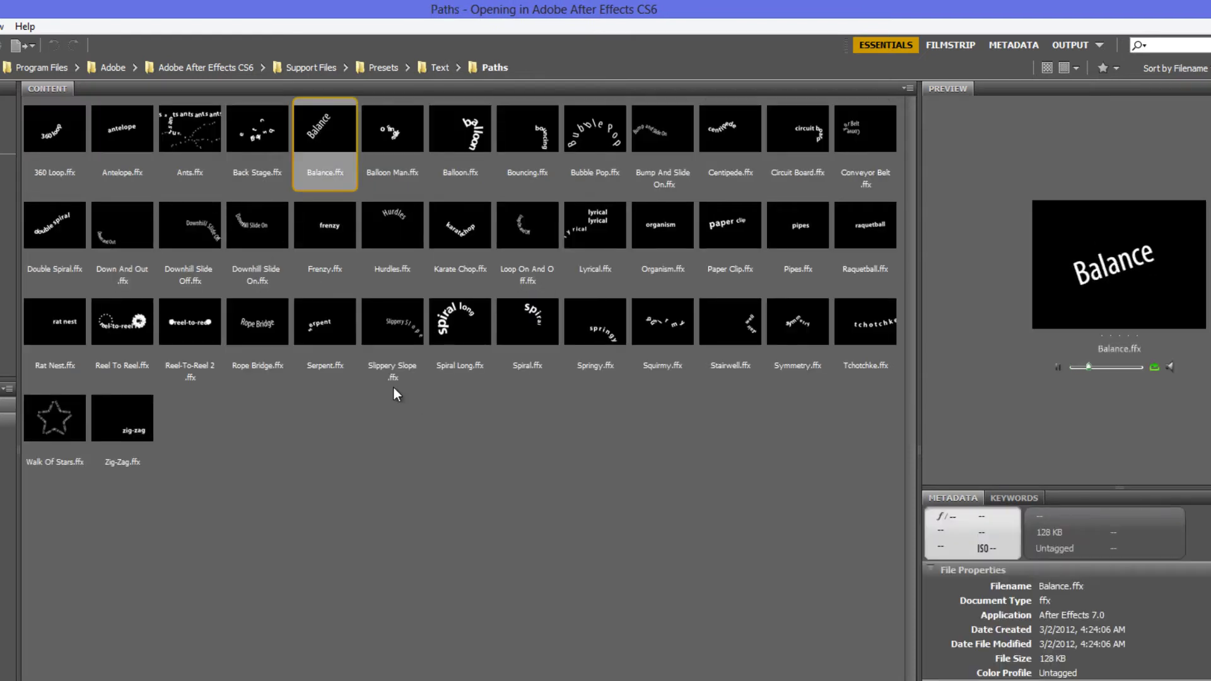
click(468, 321)
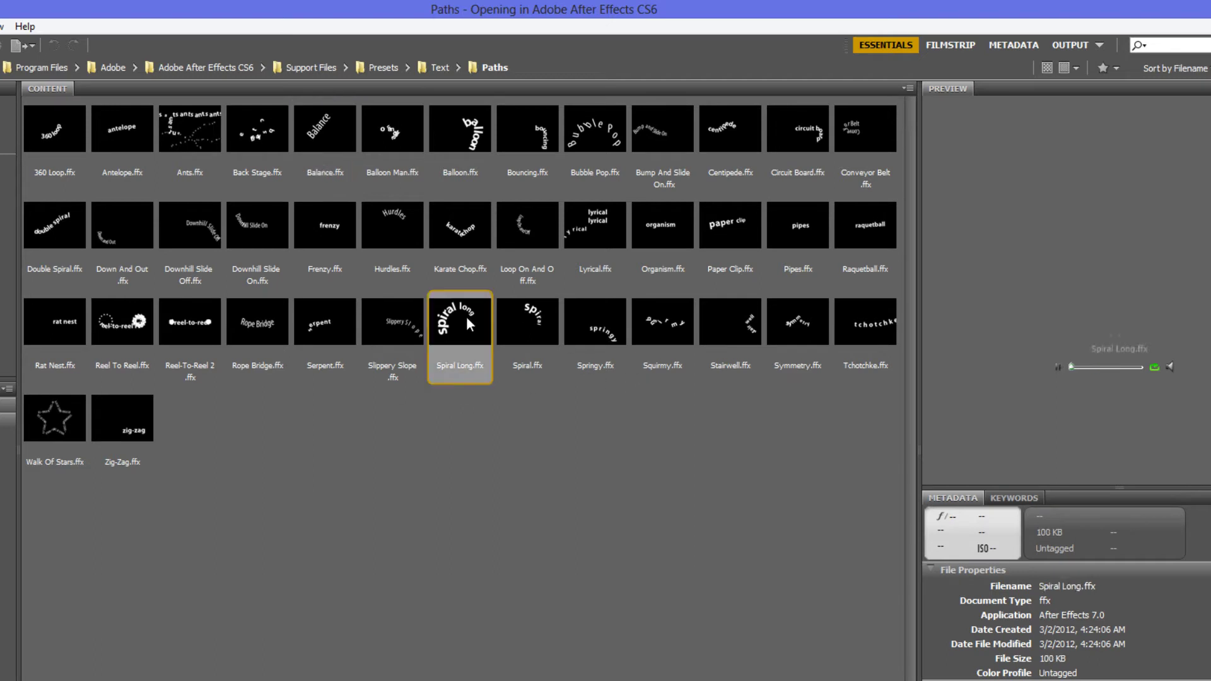
click(802, 222)
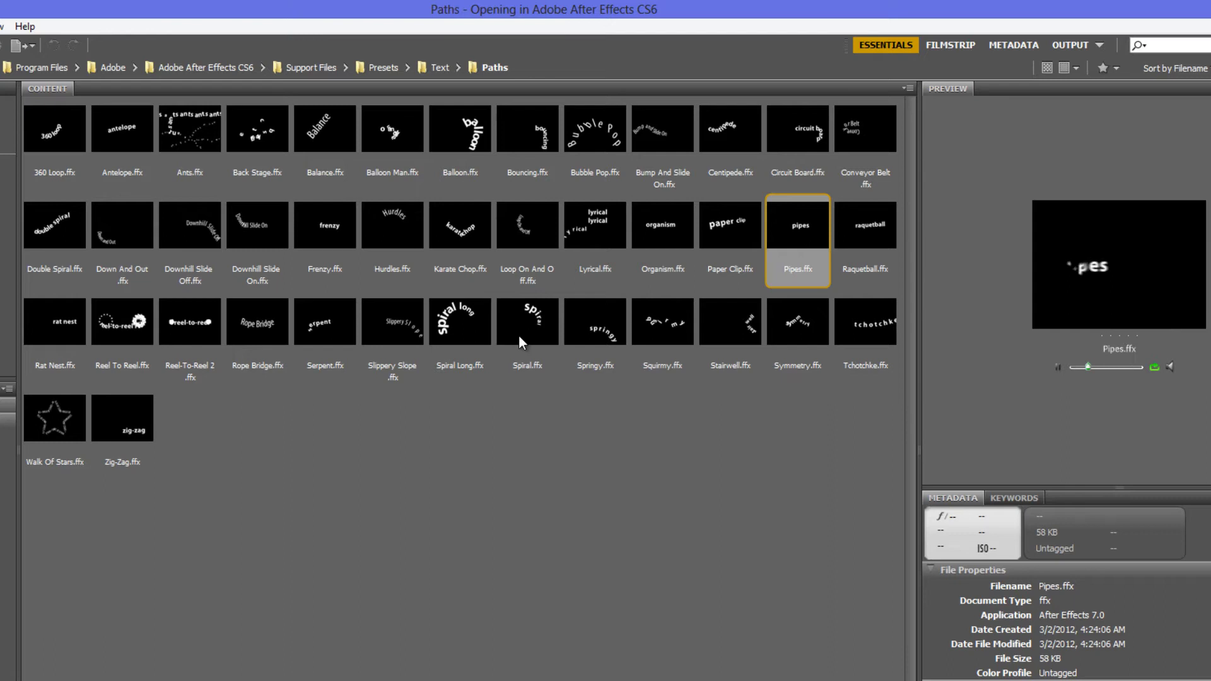
click(730, 126)
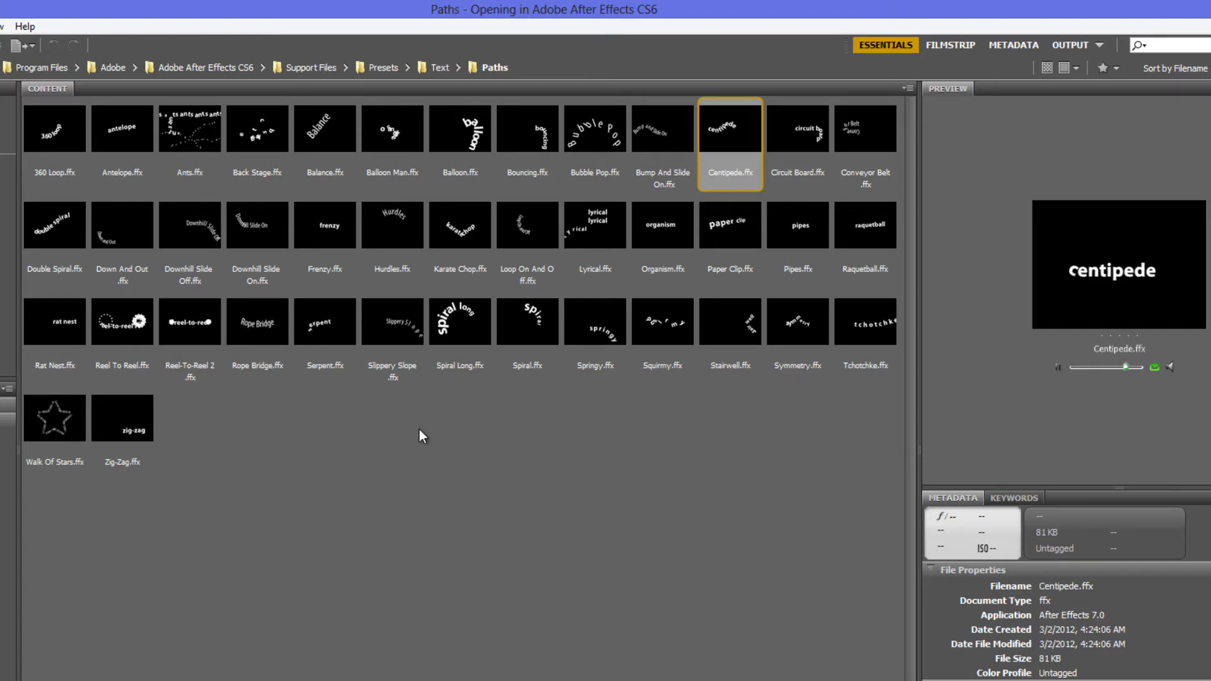
click(54, 421)
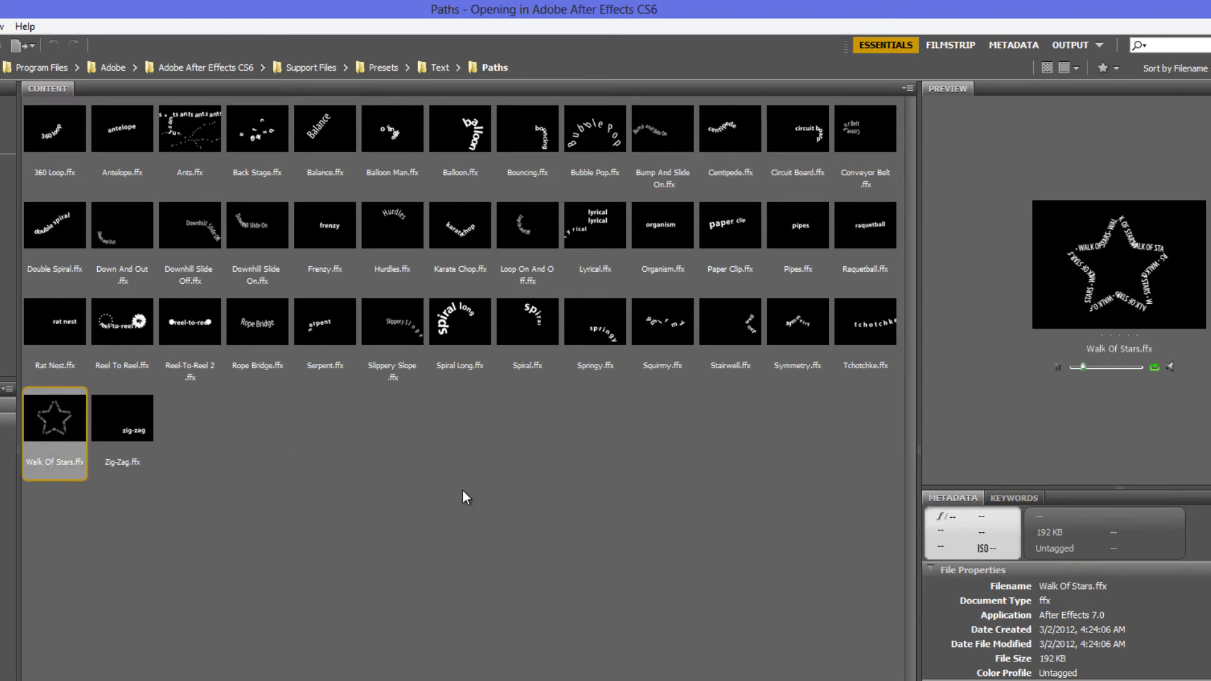
click(441, 68)
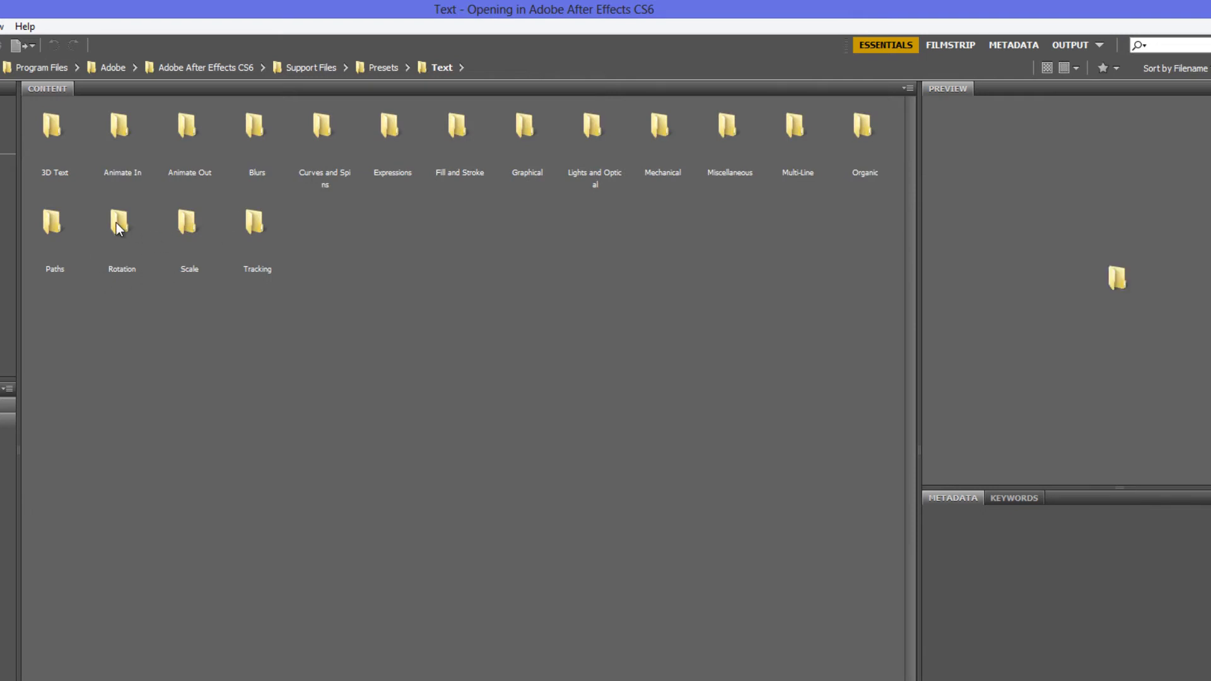
Open the Rotation folder, preview Rotate Per Word and Flip Up, then return to Text
double_click(116, 222)
click(478, 121)
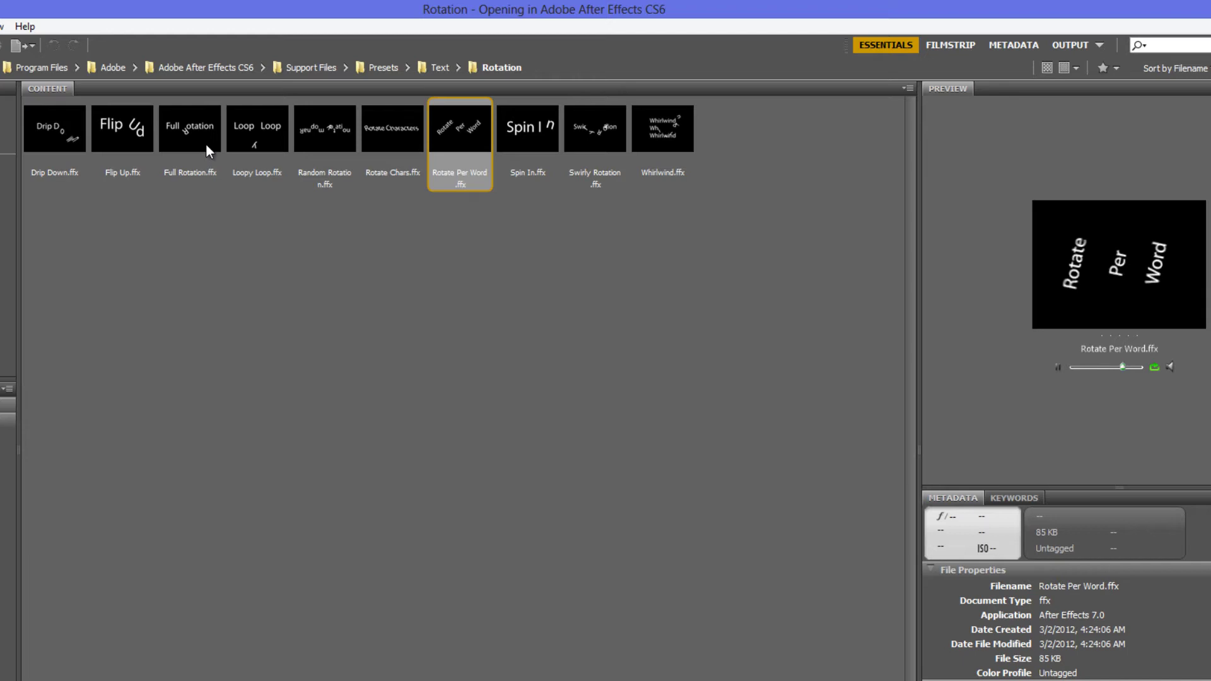
click(140, 127)
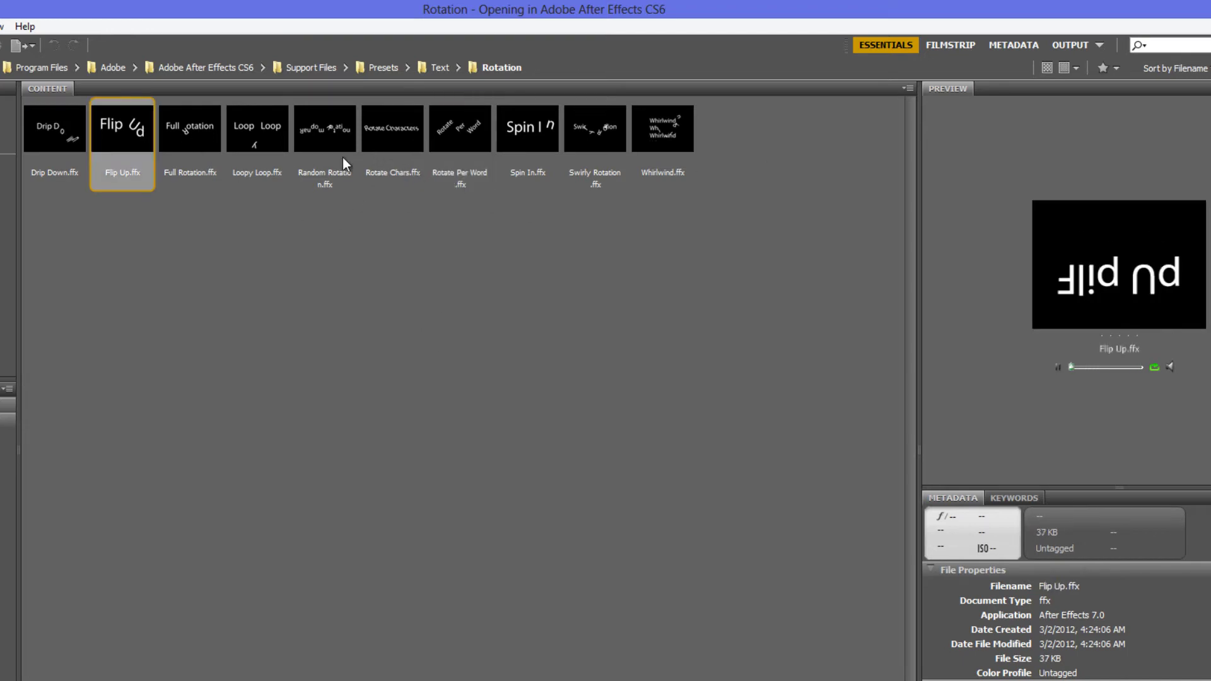
click(454, 130)
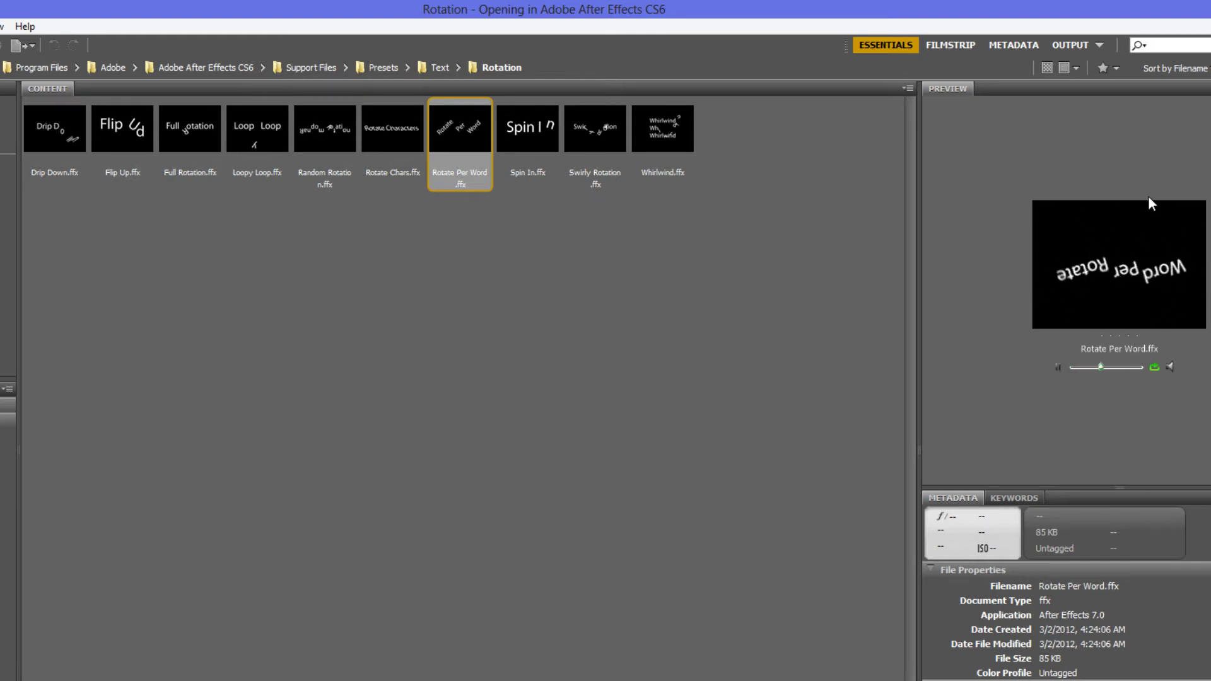
click(438, 69)
Open the Scale folder, preview Large Scale and Scale Down, then return to Text
double_click(190, 224)
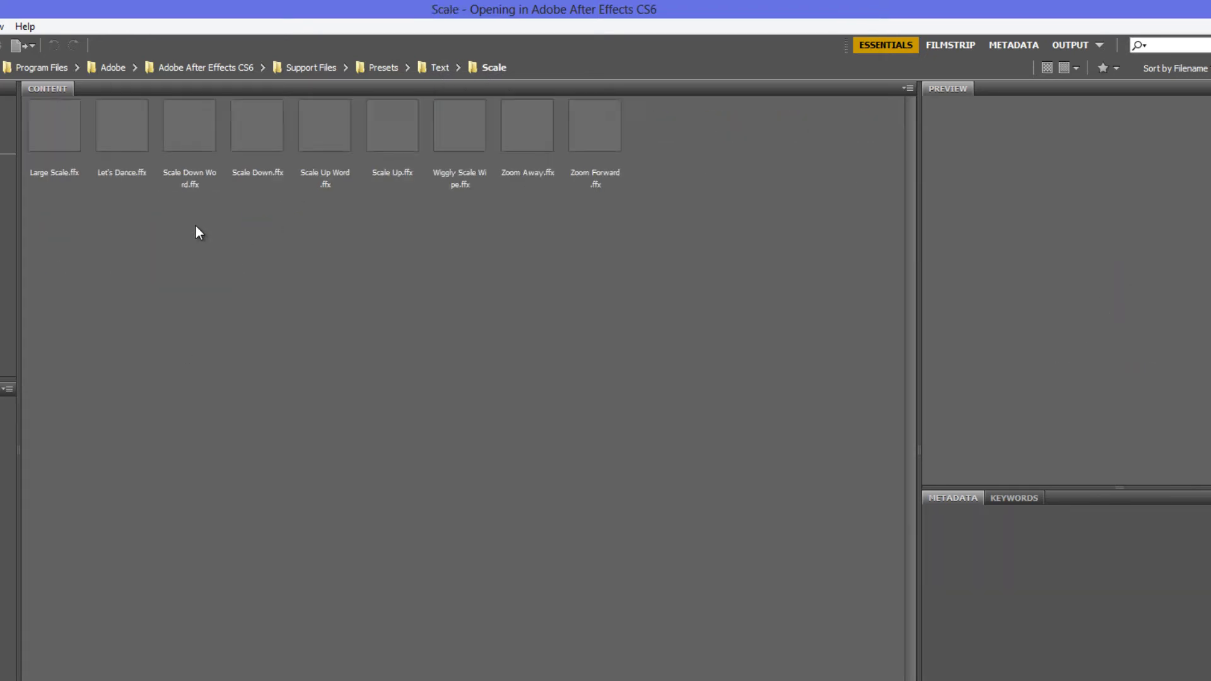
click(43, 130)
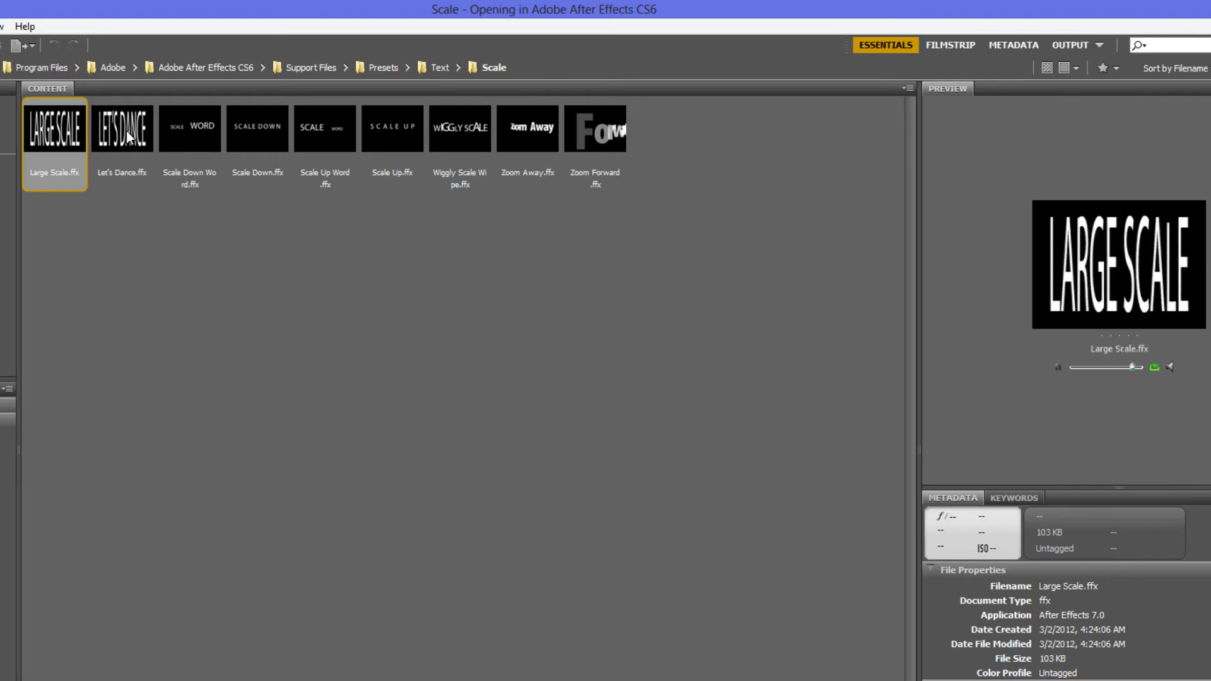
click(270, 135)
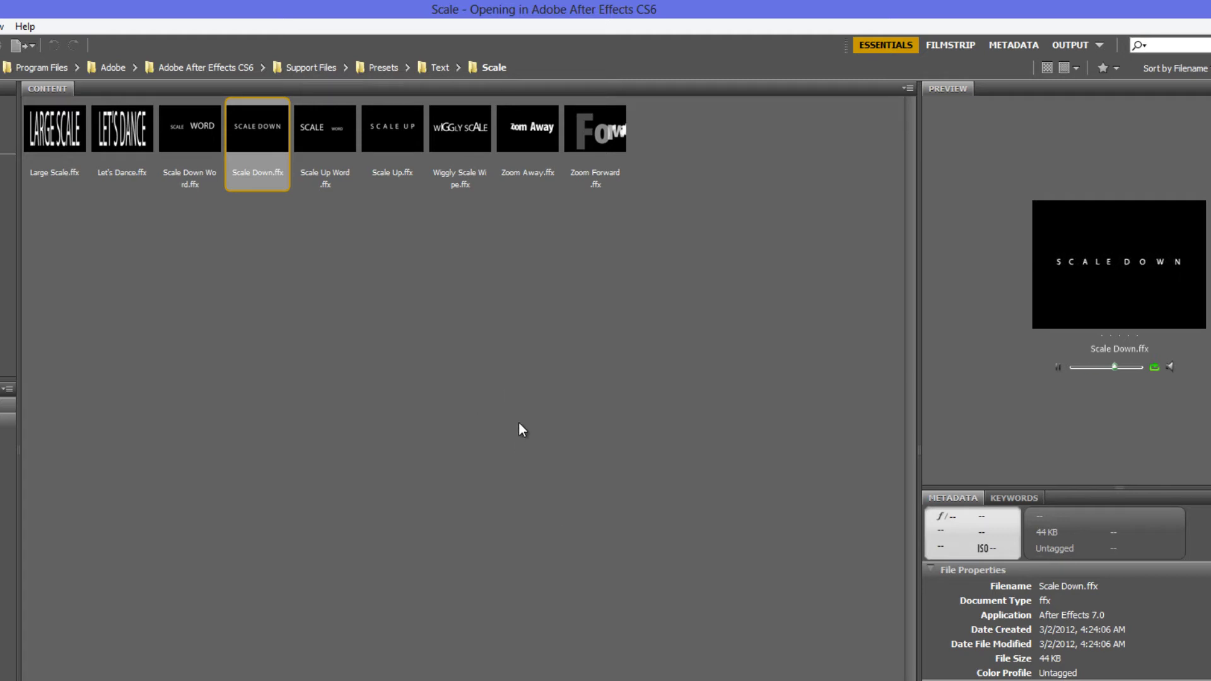
click(441, 67)
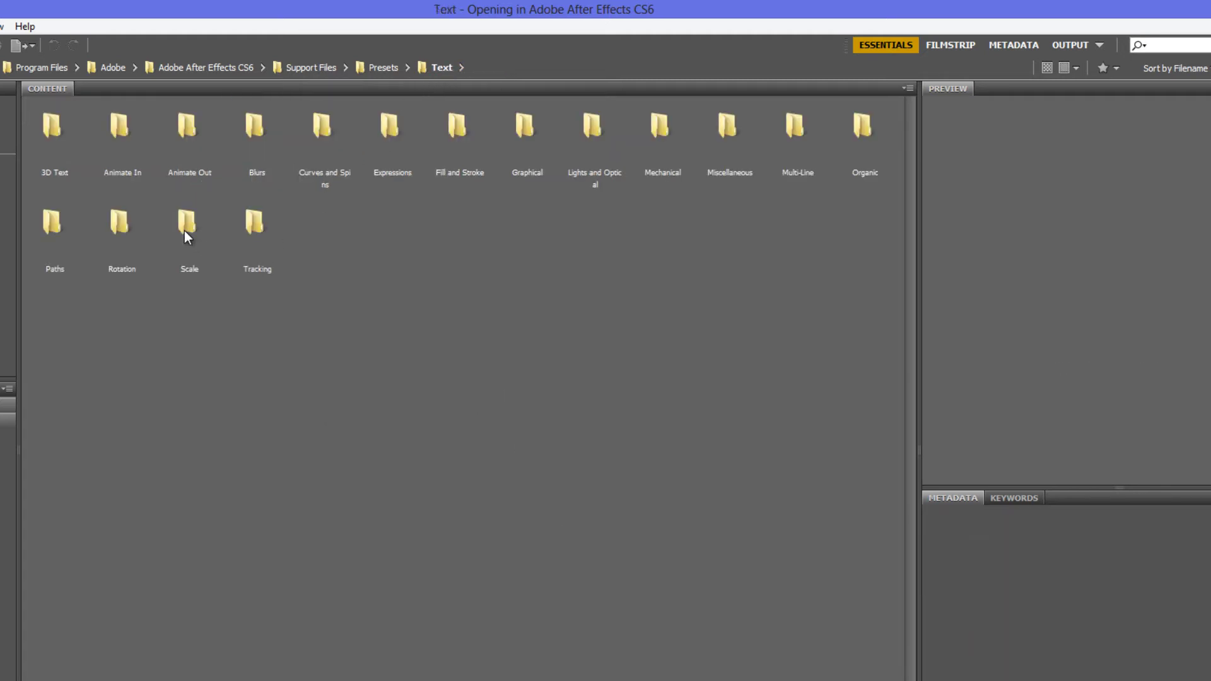
Open Tracking, preview Magnify, Stretchy, Increase Tracking, Contract and Decrease Tracking, then pause playback
click(254, 224)
double_click(265, 225)
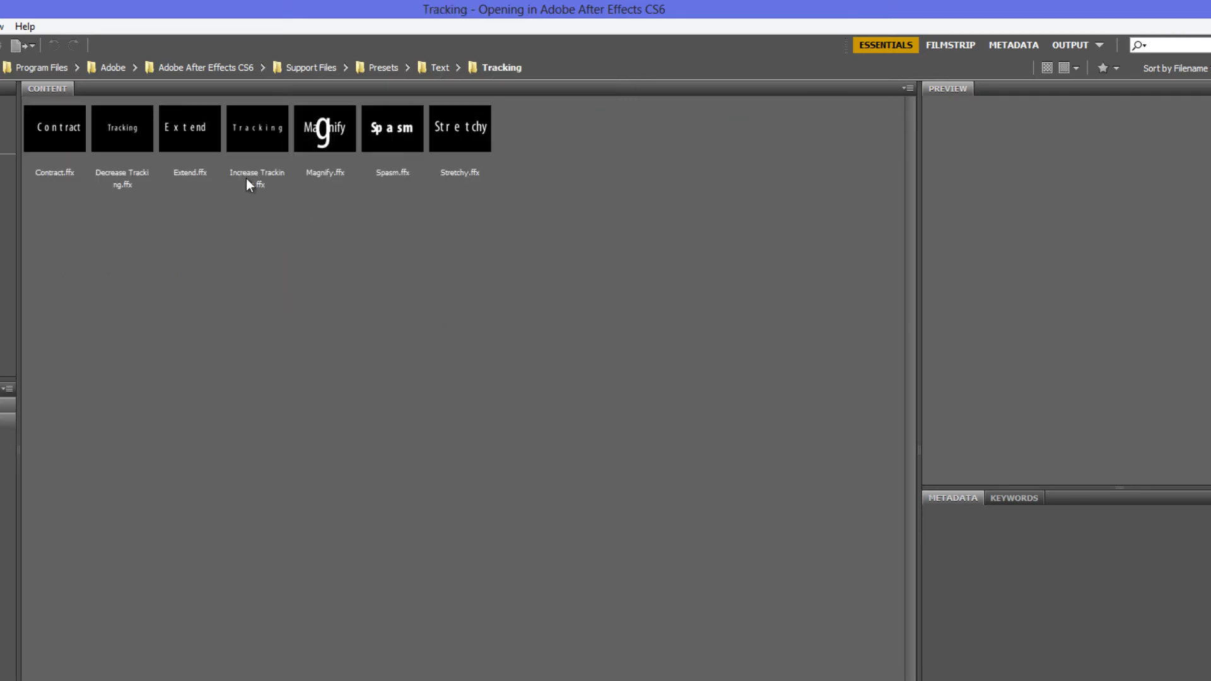
click(309, 139)
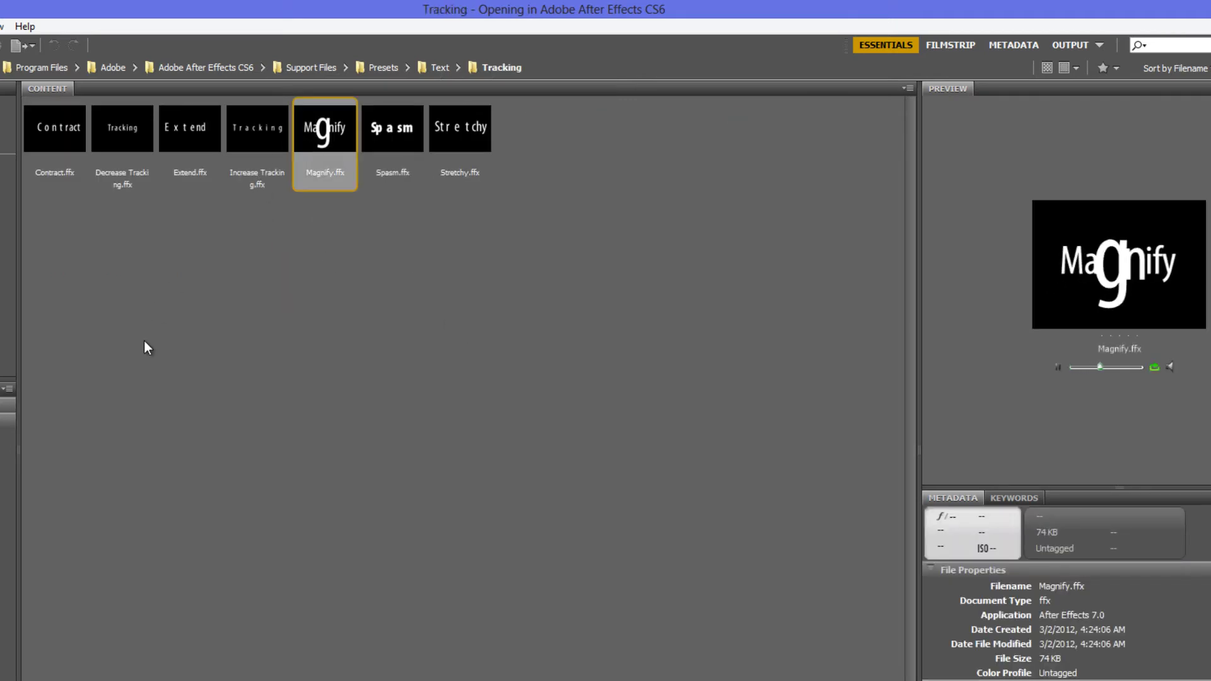
click(458, 132)
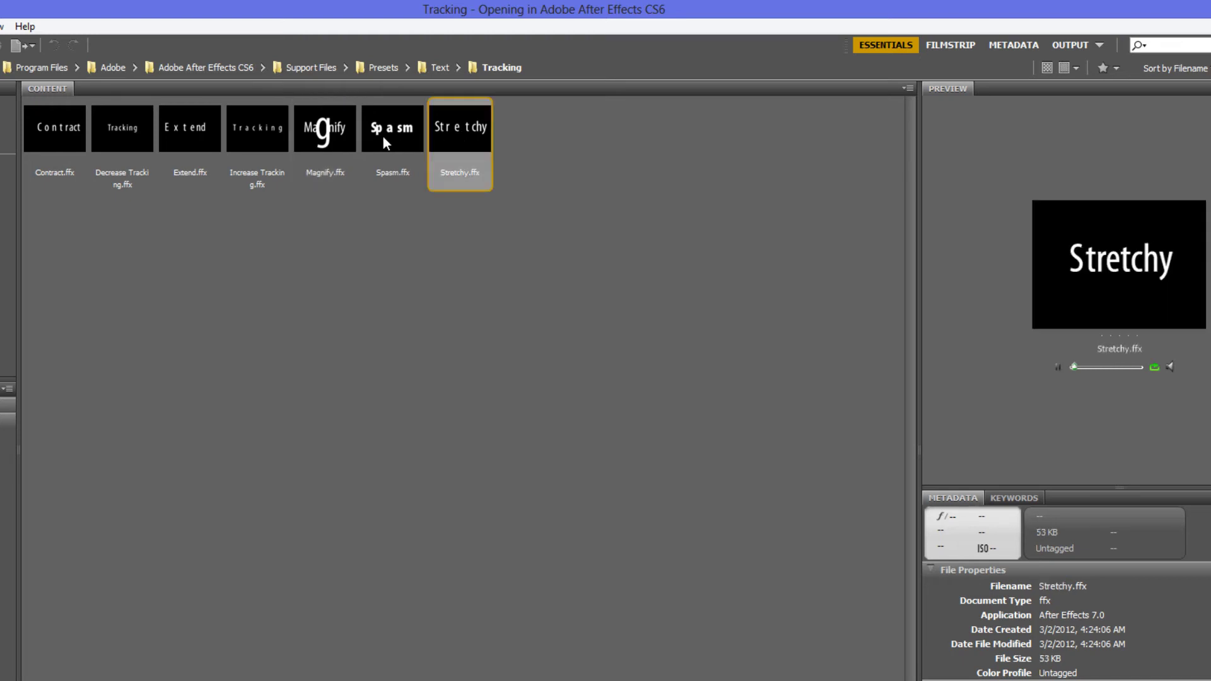
click(260, 126)
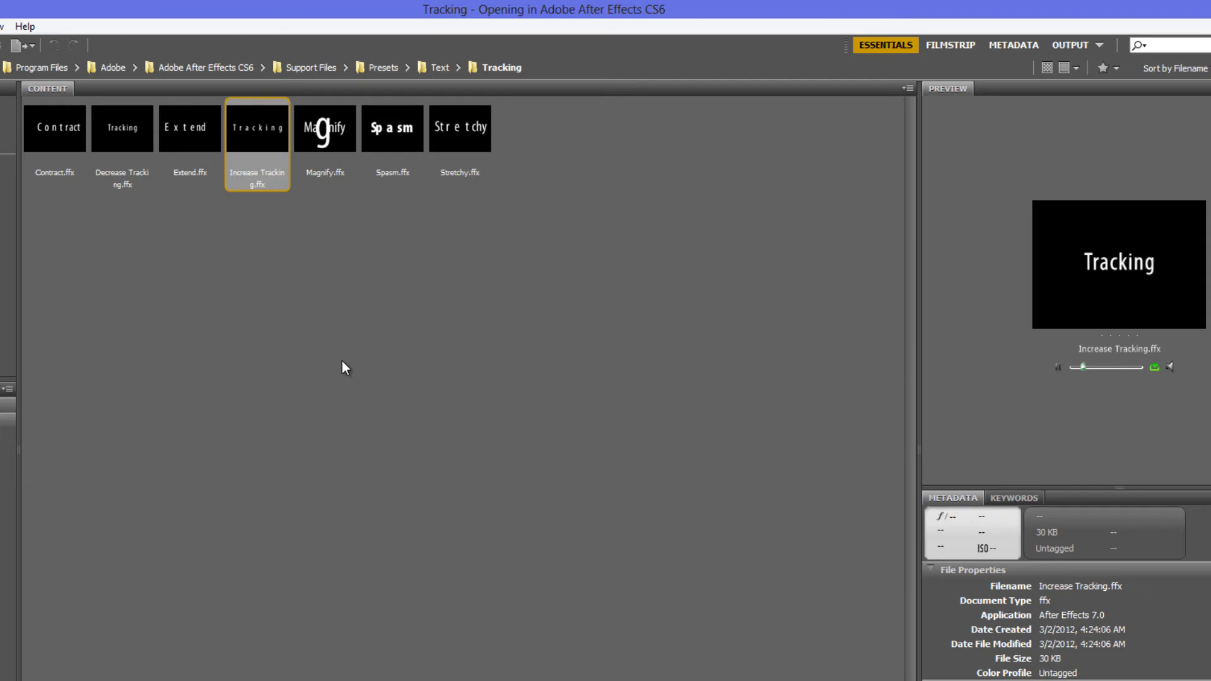
click(74, 134)
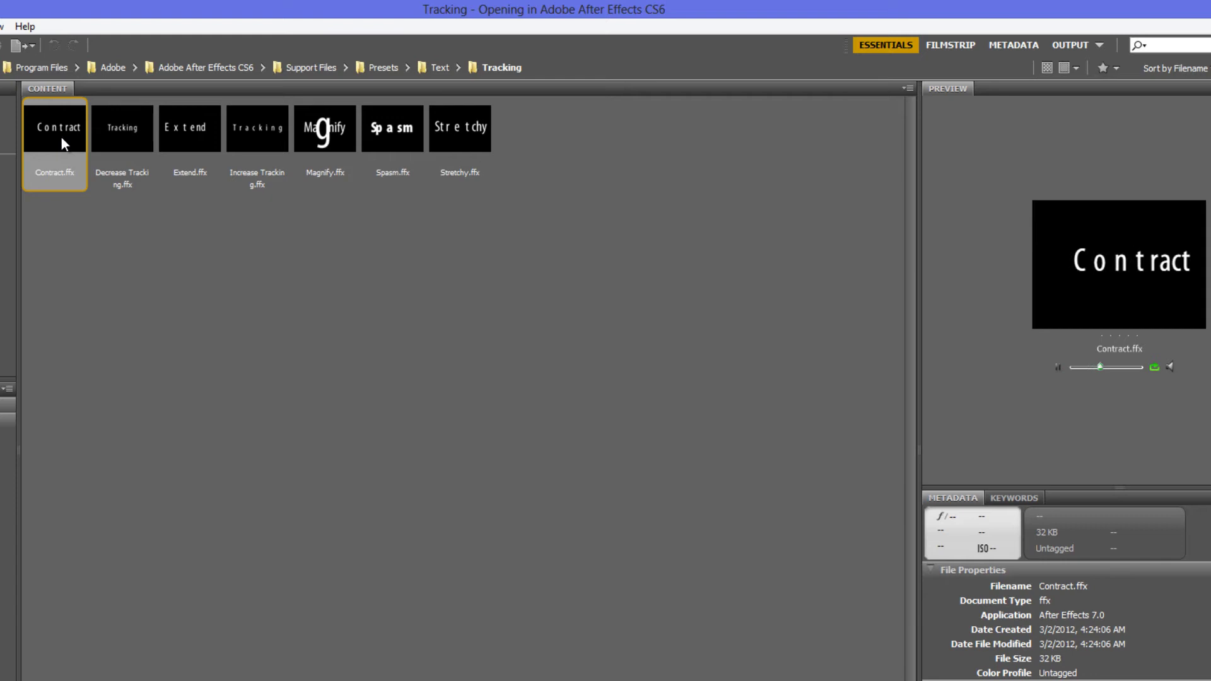
click(137, 139)
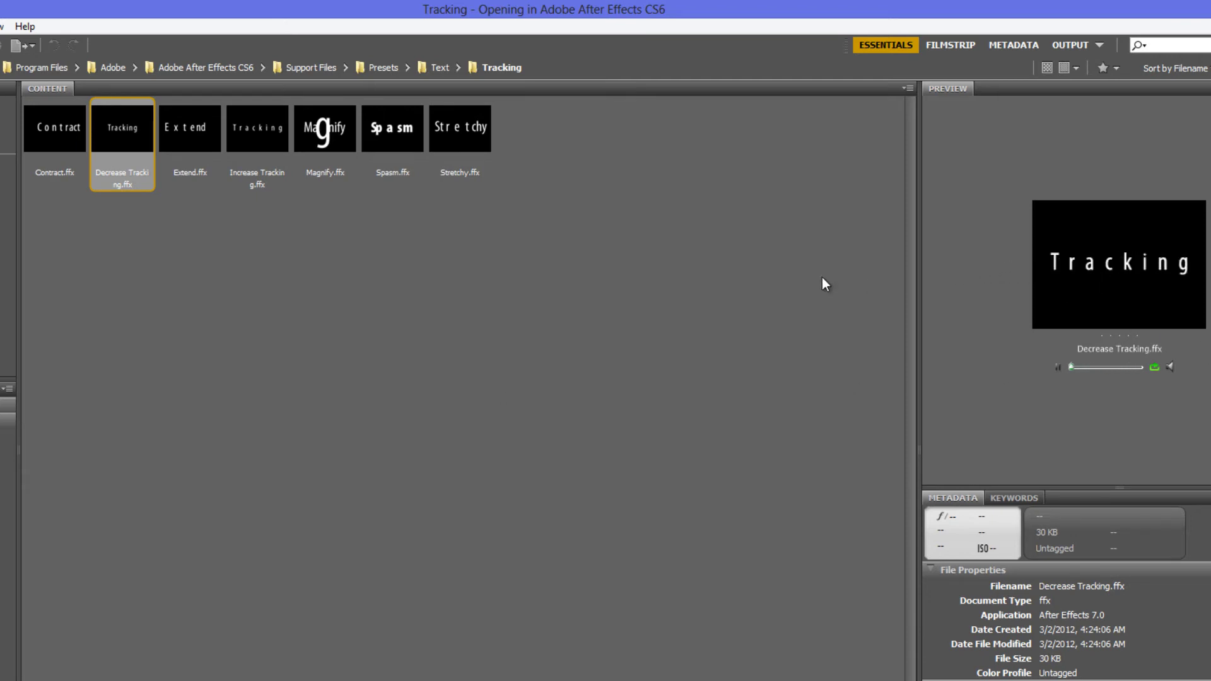
click(1058, 368)
Go up to the main Presets folder and inspect war.ffx in Color Correction Presets
click(445, 70)
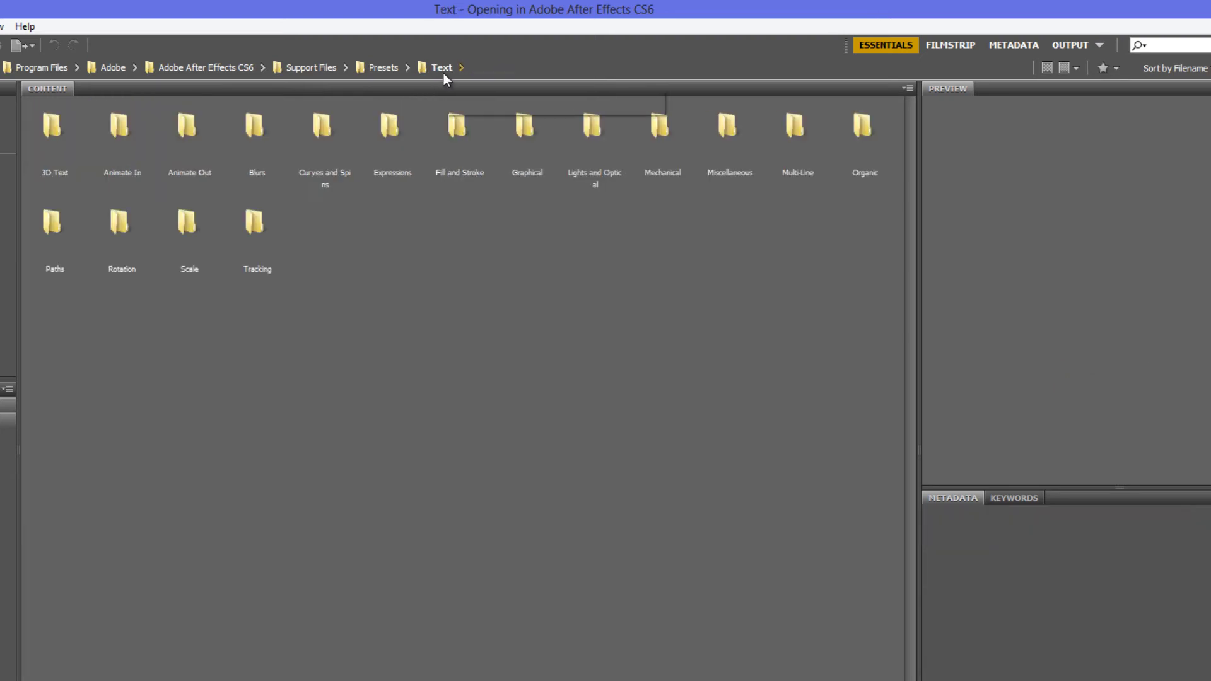
click(391, 70)
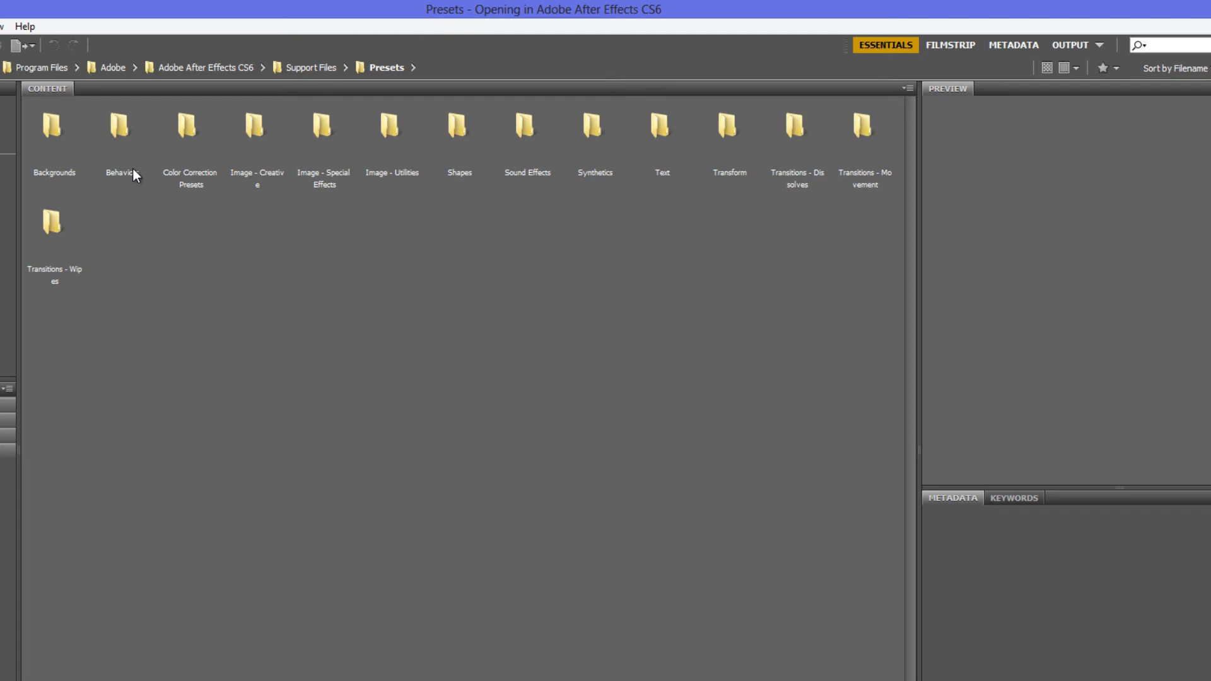
click(192, 181)
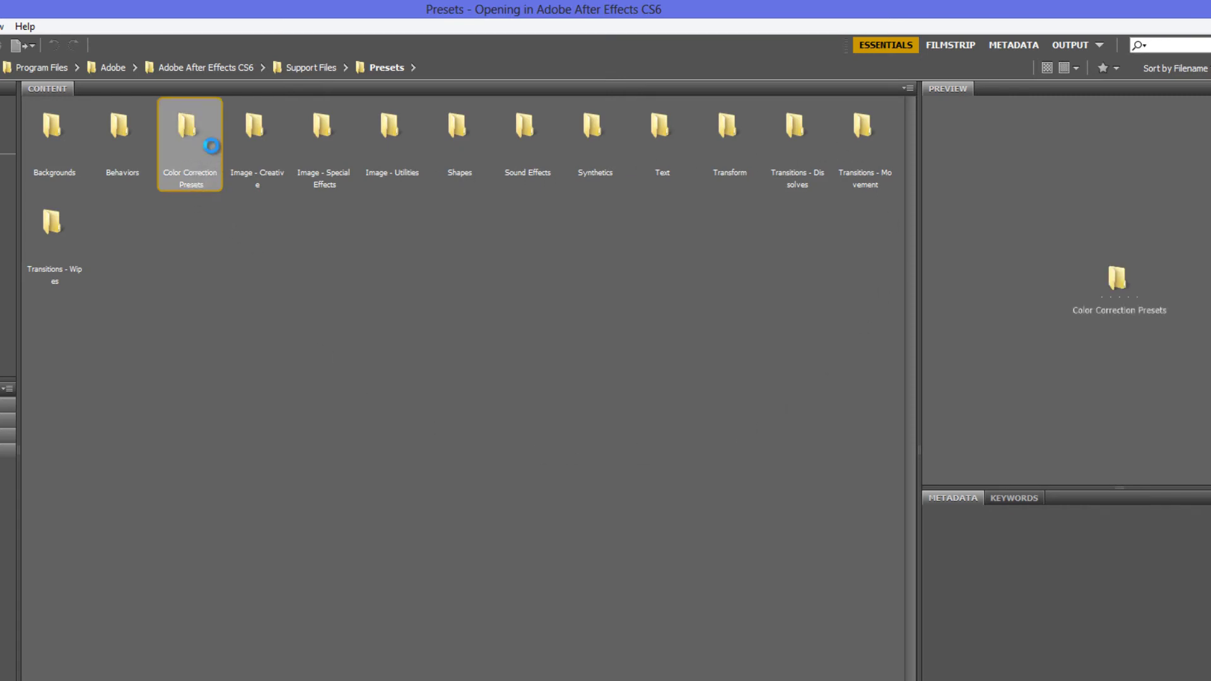
click(502, 243)
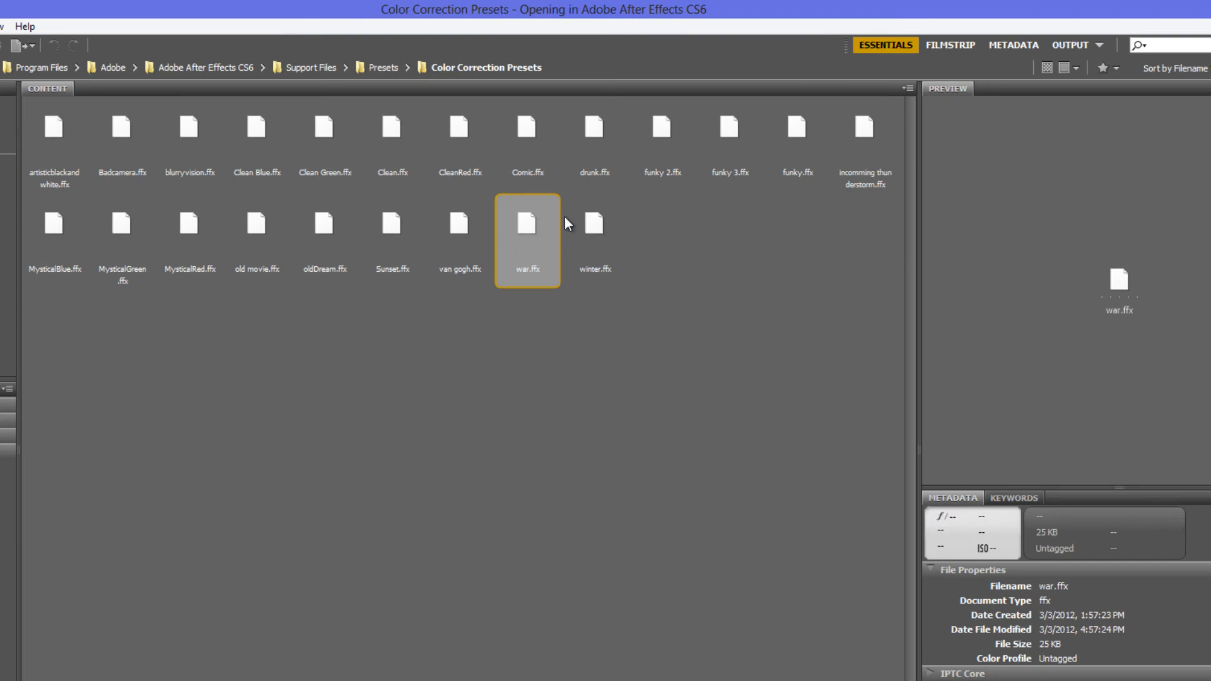
click(383, 67)
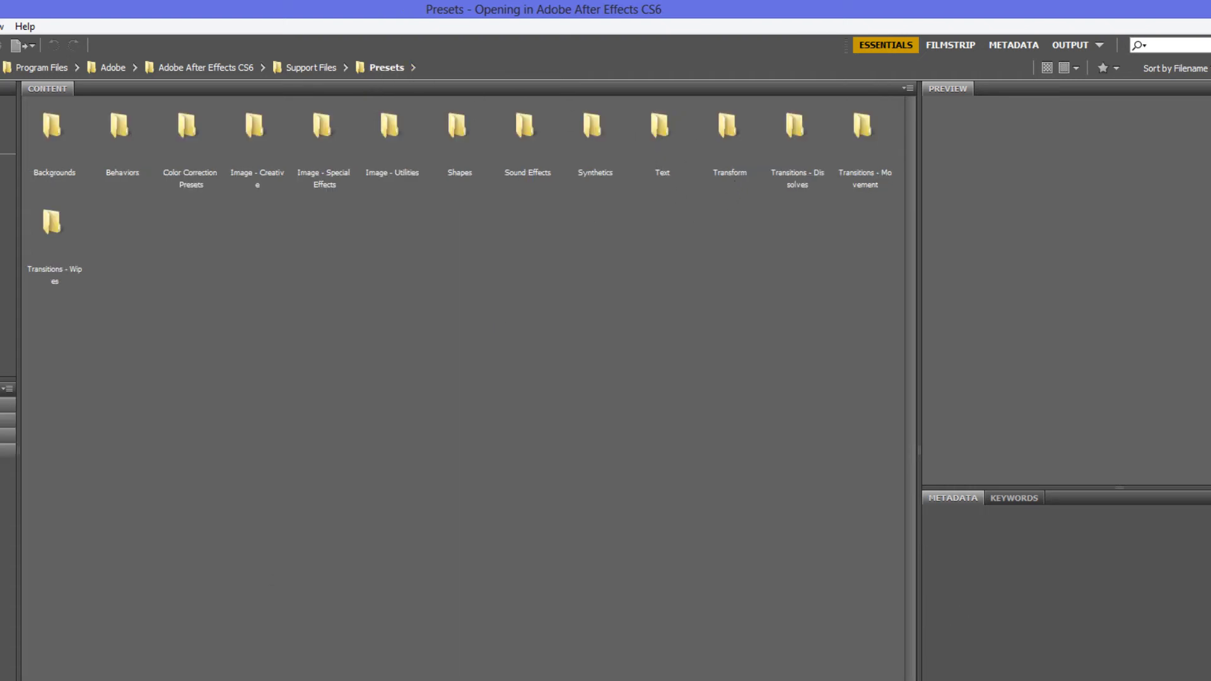
Open Sound Effects, inspect RingingPhone-US, PhoneCompany, DialTone-US, CallAdobe, Busy and Blaster, then return to Presets
click(533, 157)
double_click(532, 151)
click(467, 131)
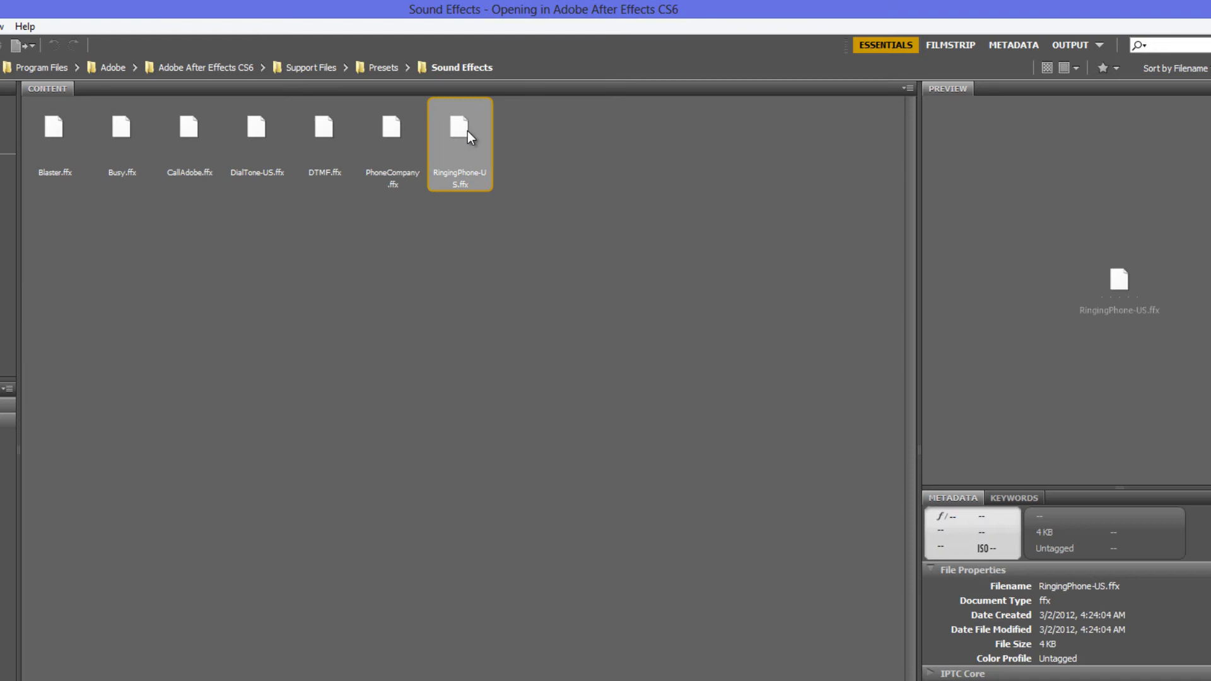
click(404, 124)
click(259, 129)
click(195, 129)
click(120, 127)
click(55, 126)
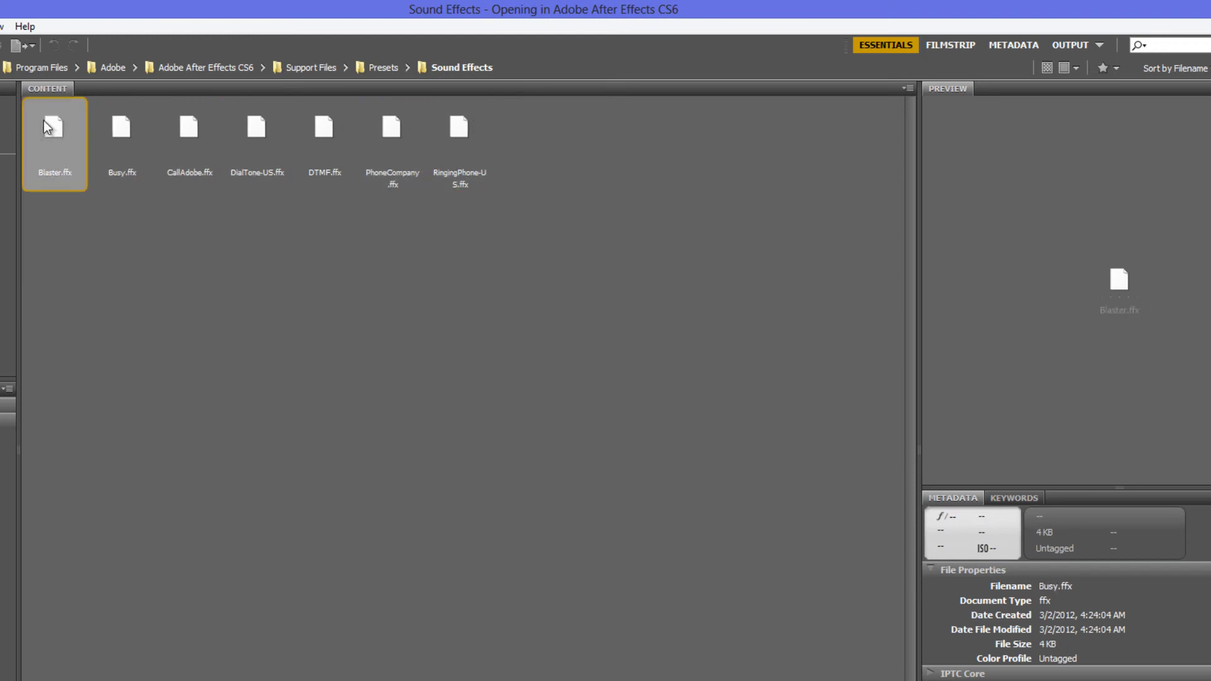
click(120, 126)
click(361, 123)
click(448, 128)
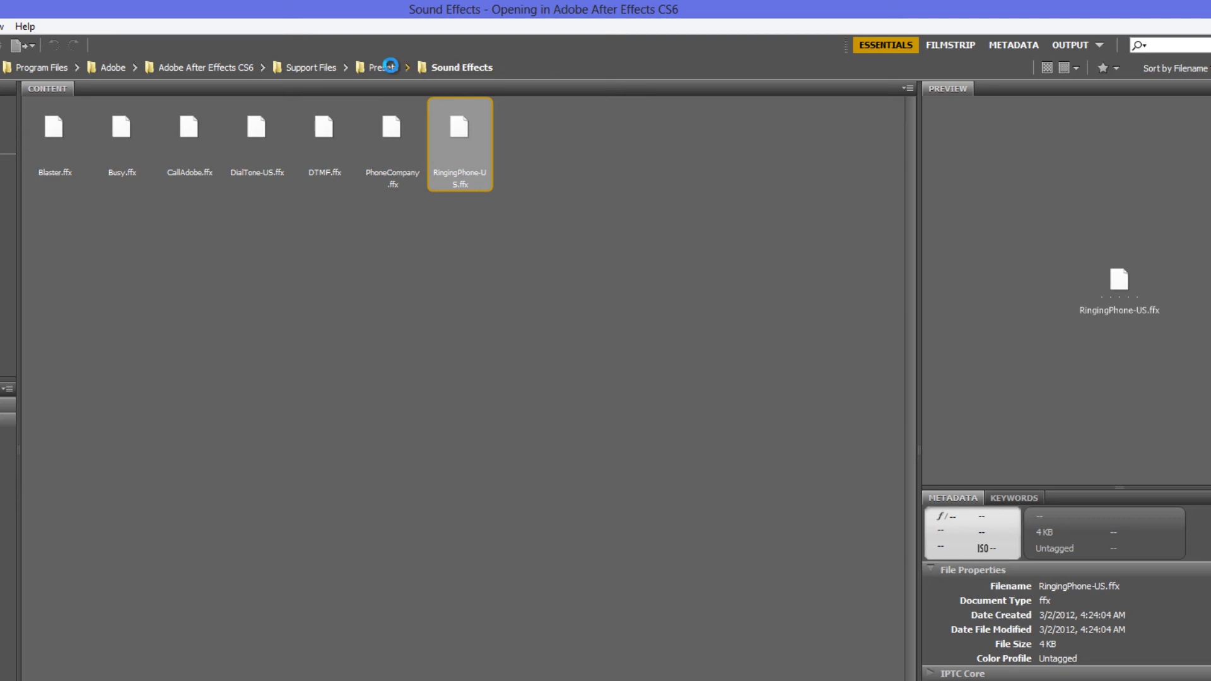
click(386, 67)
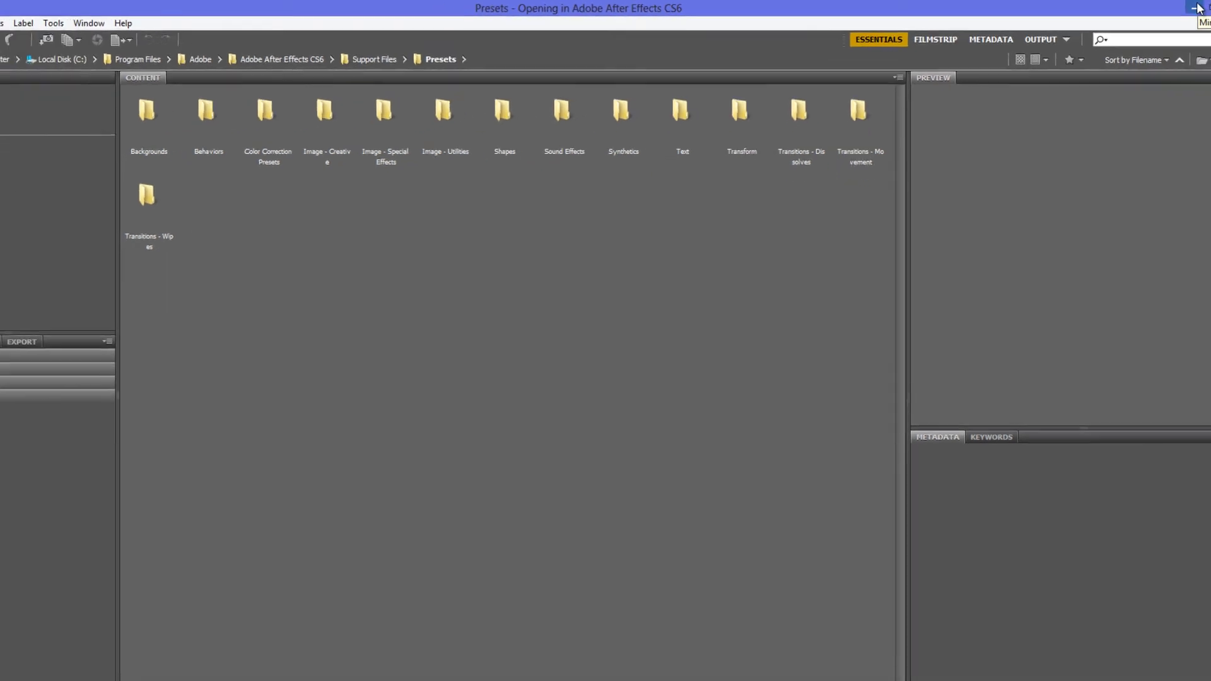
Bring After Effects forward and twice inspect the text layer's Animate property list without adding any
click(1154, 11)
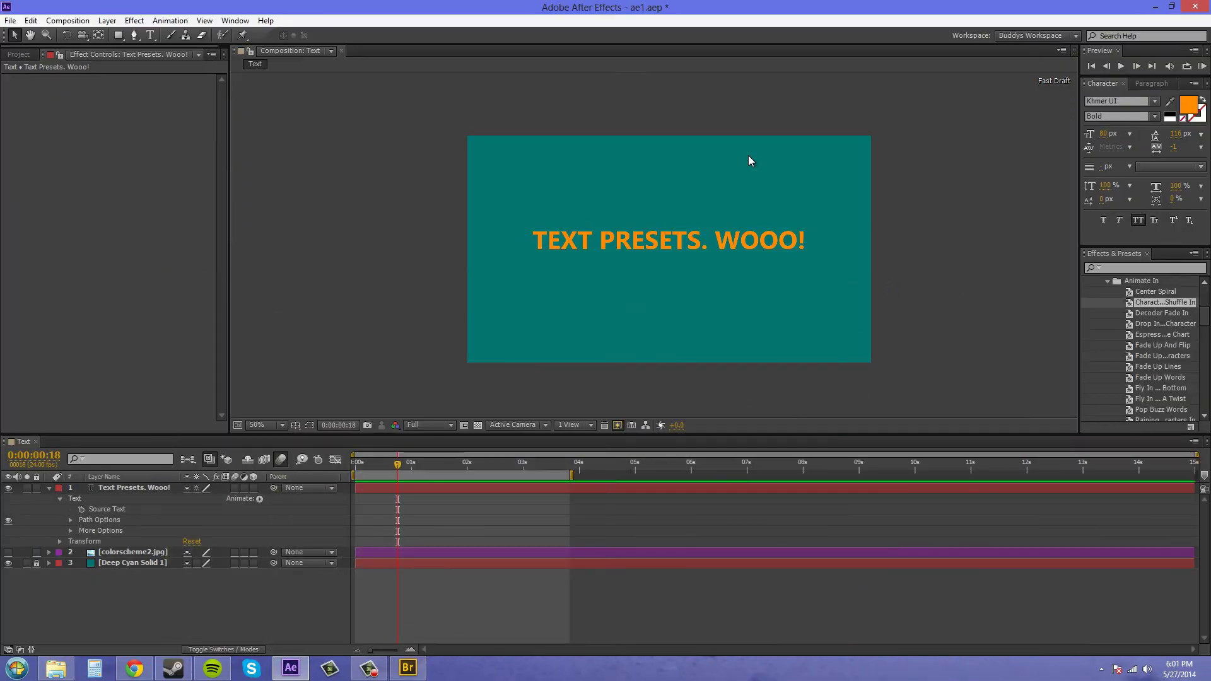
click(259, 499)
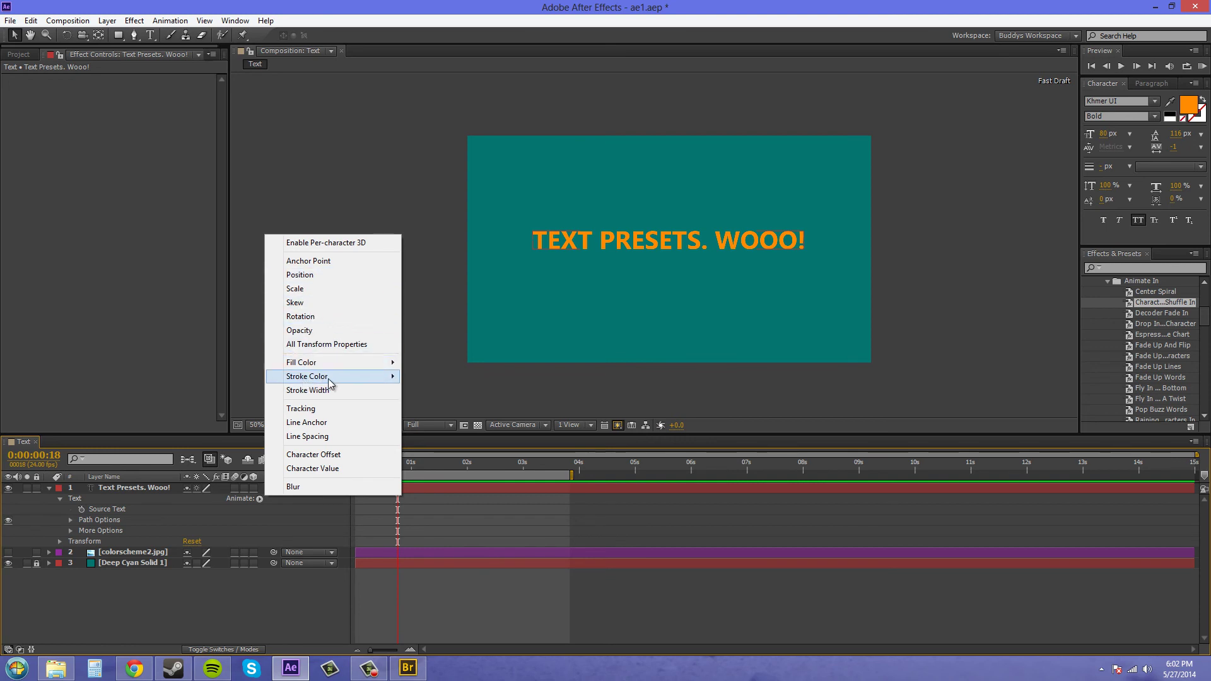
click(258, 614)
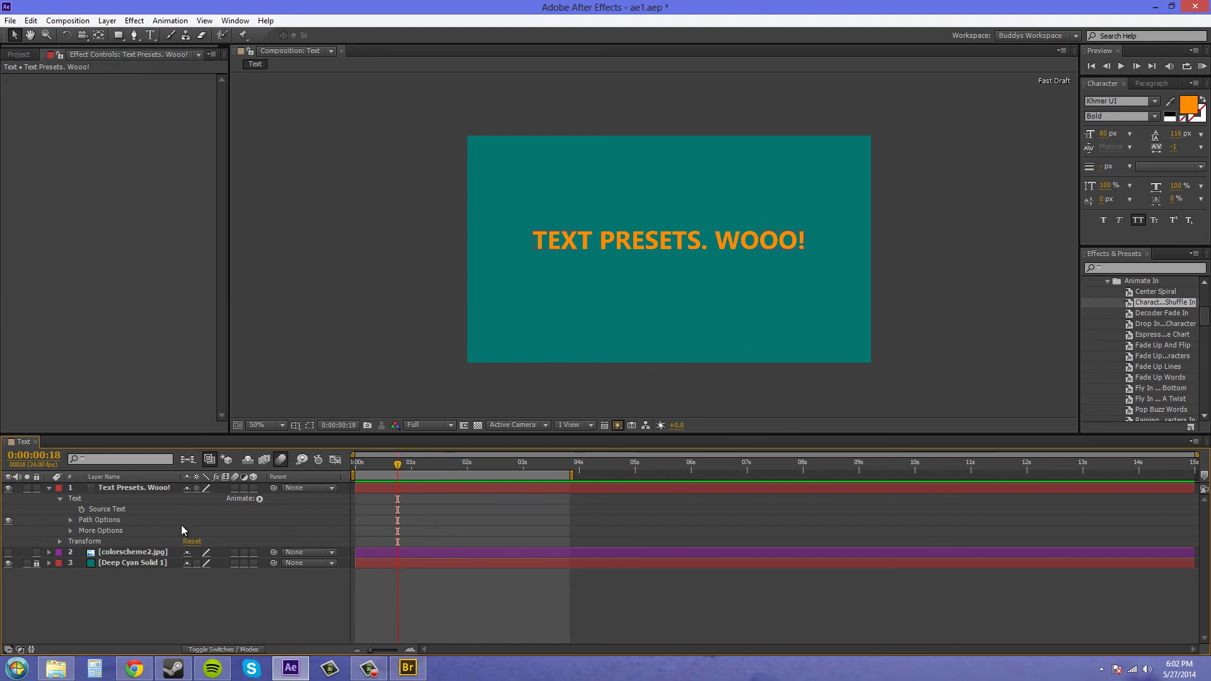
click(258, 499)
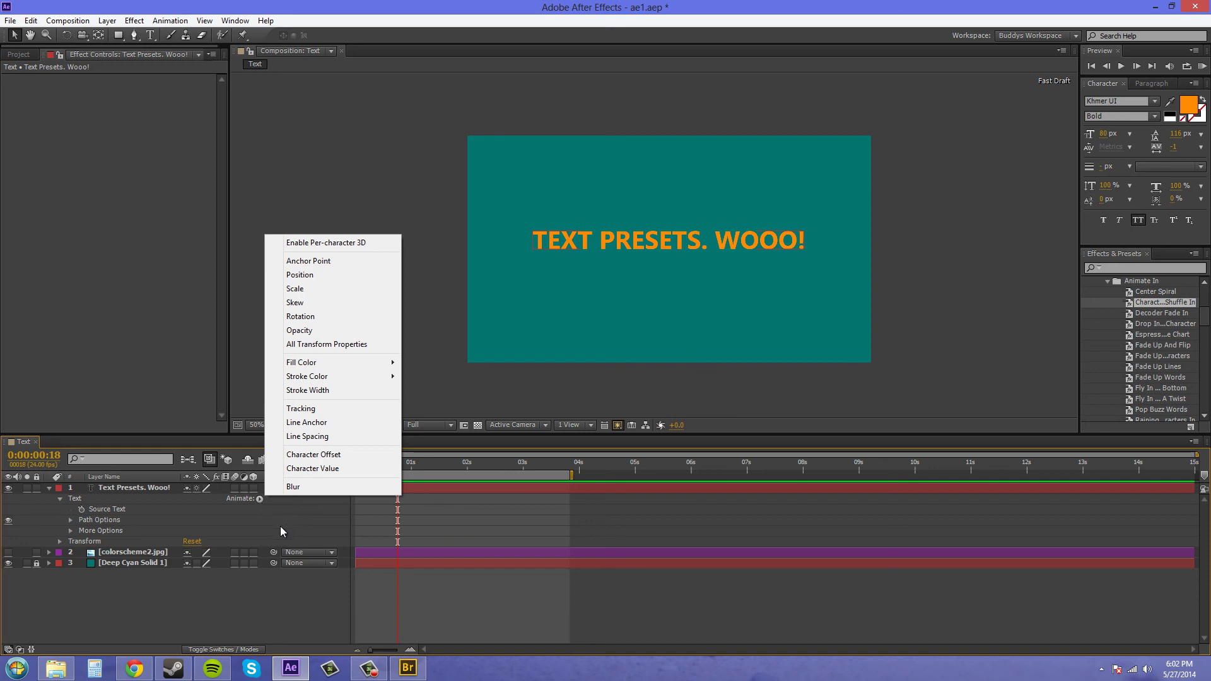
click(285, 612)
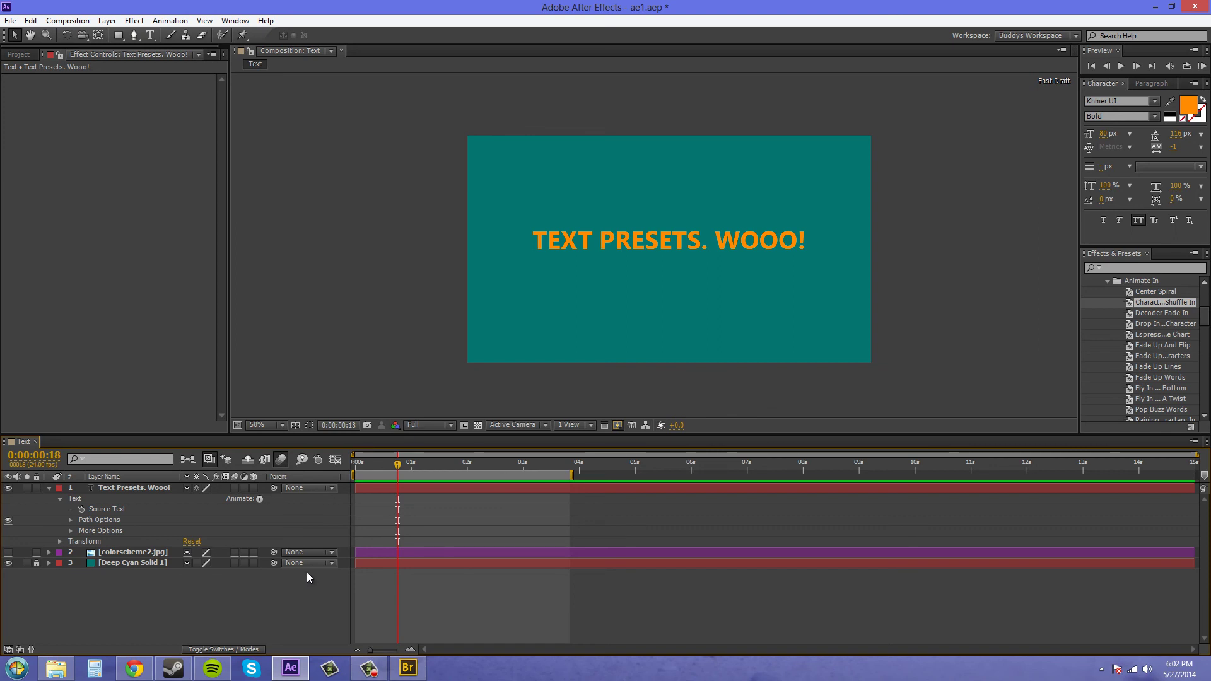